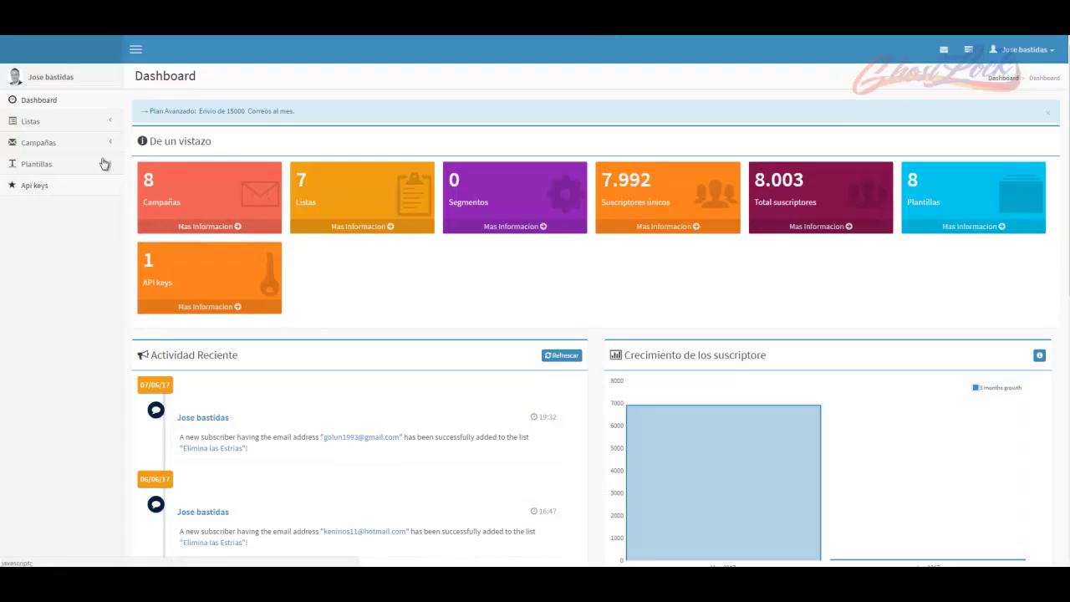
# Create a new email template and name it "Template Eliminar las Estrias"
pyautogui.click(68, 167)
pyautogui.click(52, 182)
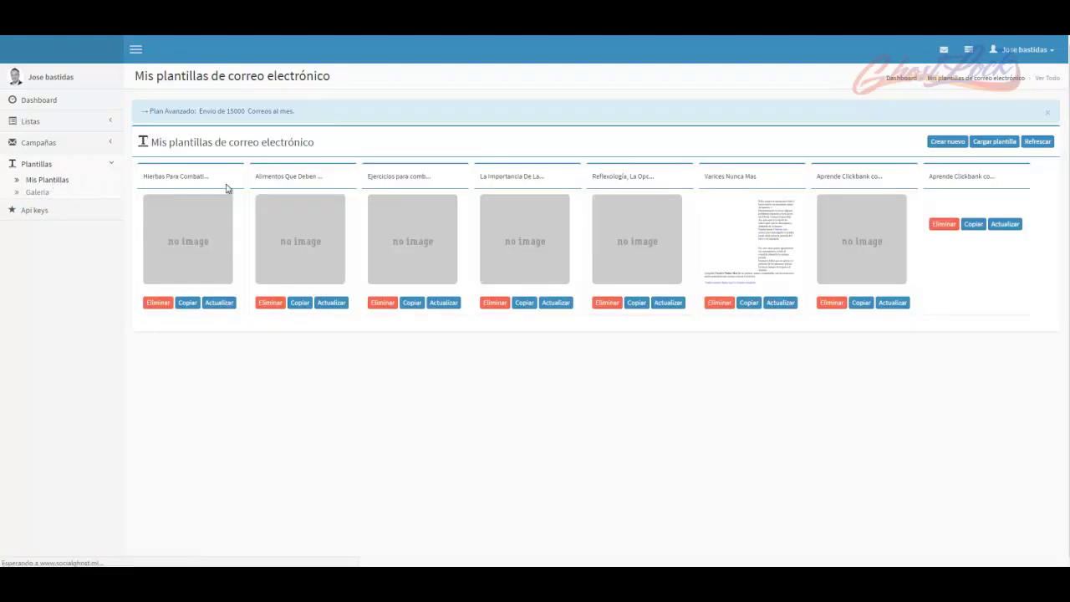
pyautogui.click(946, 142)
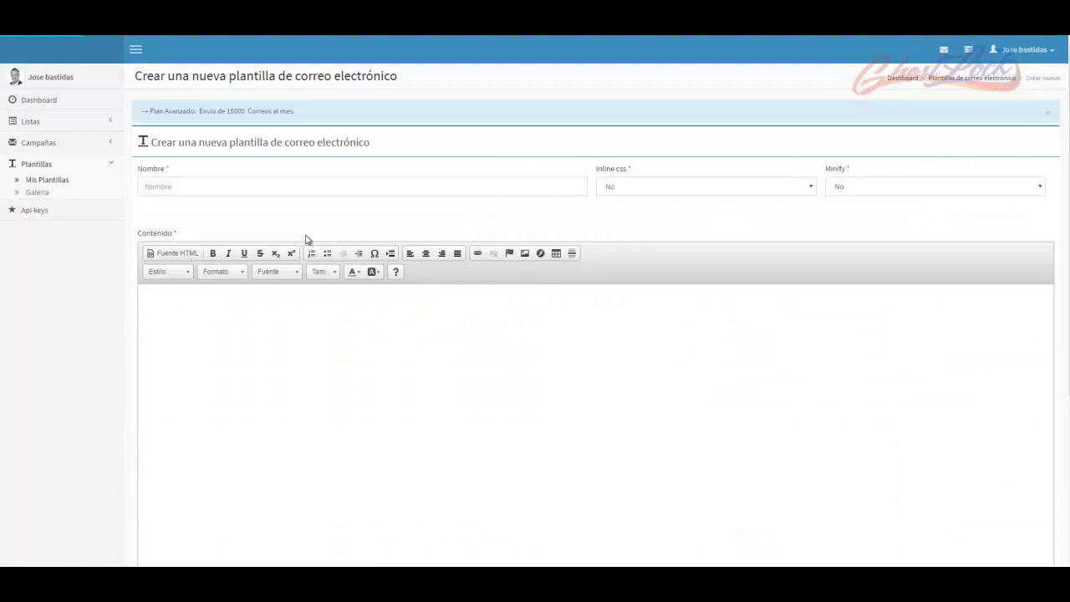
pyautogui.click(294, 186)
pyautogui.write('Te')
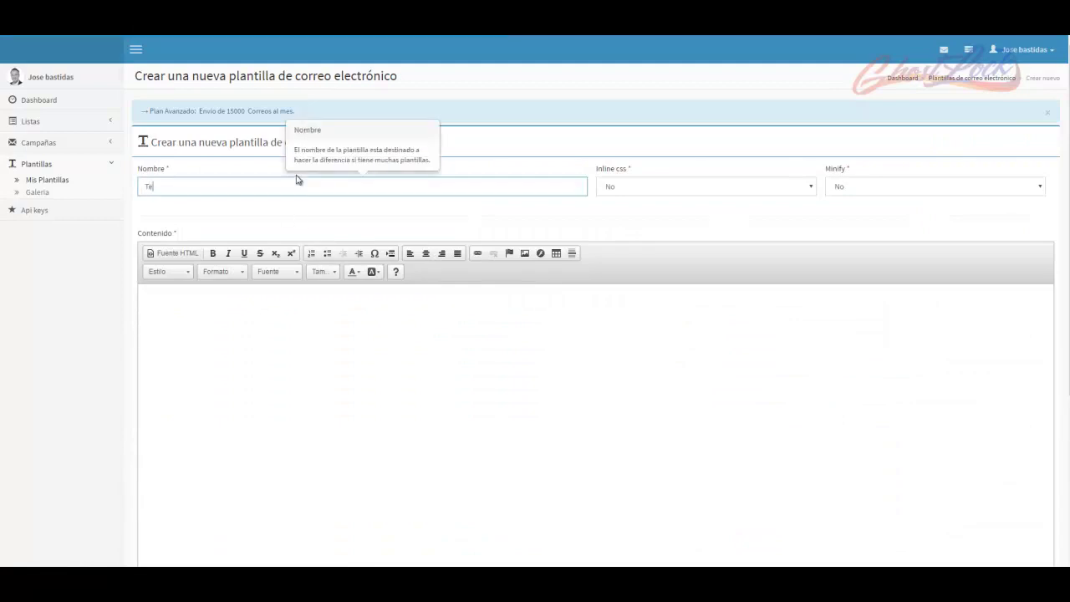
pyautogui.write('mplate Eliminar las Estrias')
# Start inserting an image in the template's content area by opening the image properties
pyautogui.click(507, 376)
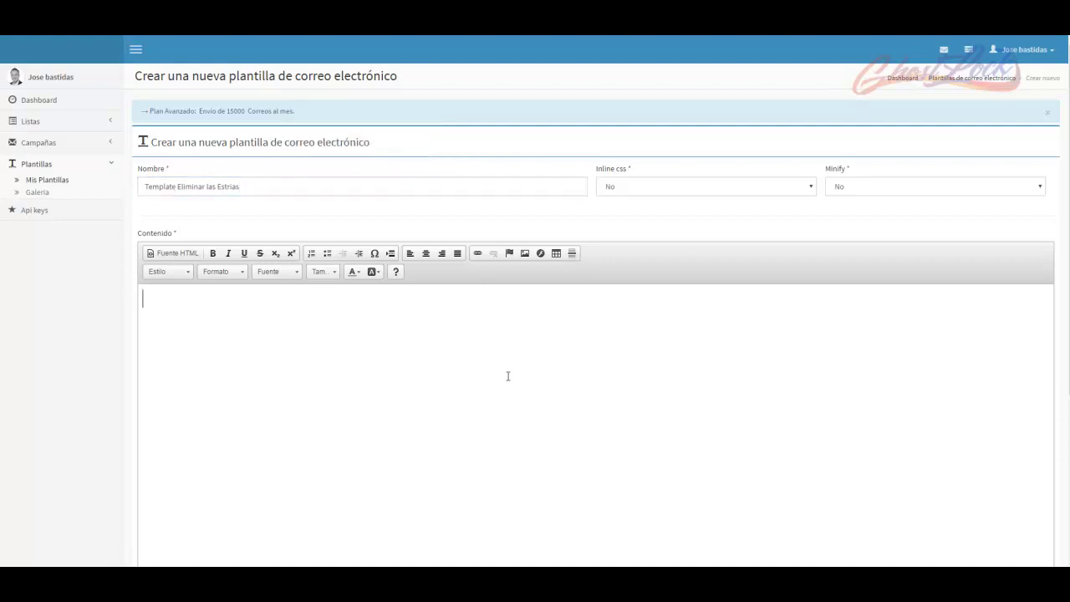
pyautogui.scroll(-3, 529, 372)
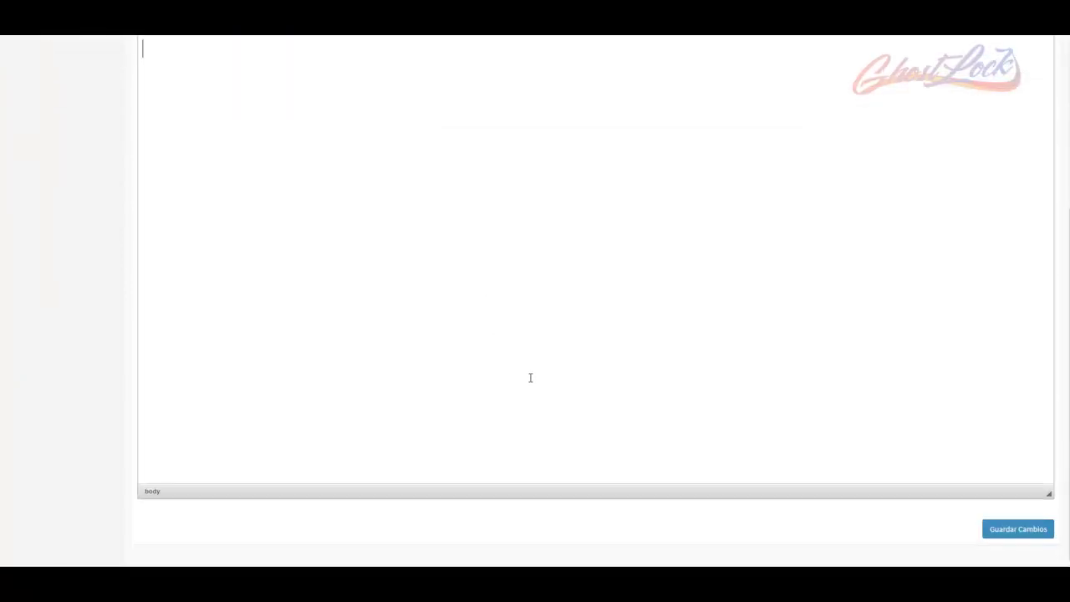
pyautogui.scroll(3, 561, 342)
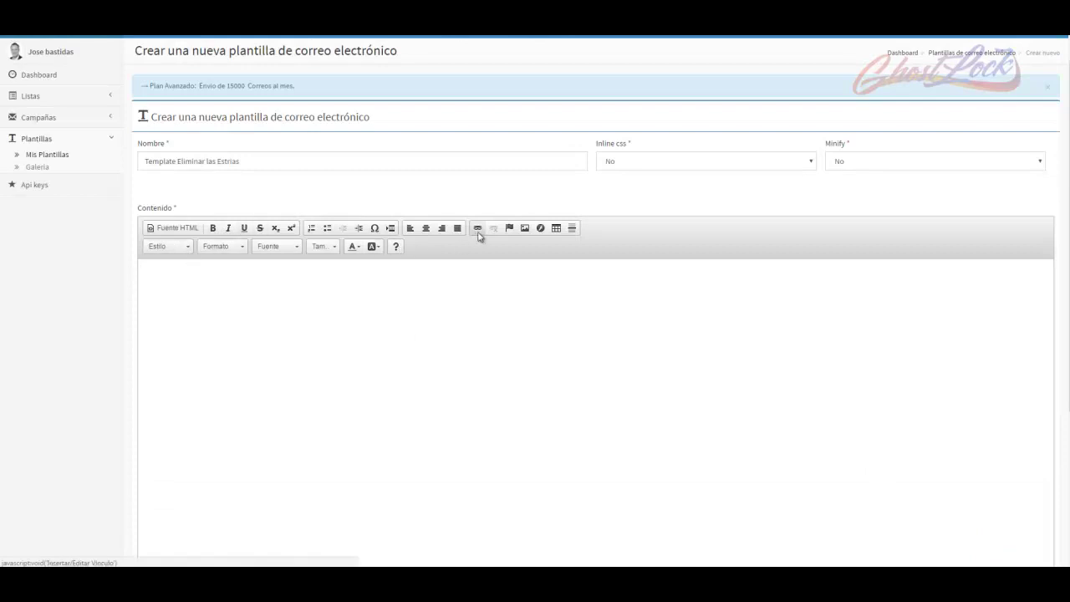
pyautogui.click(525, 229)
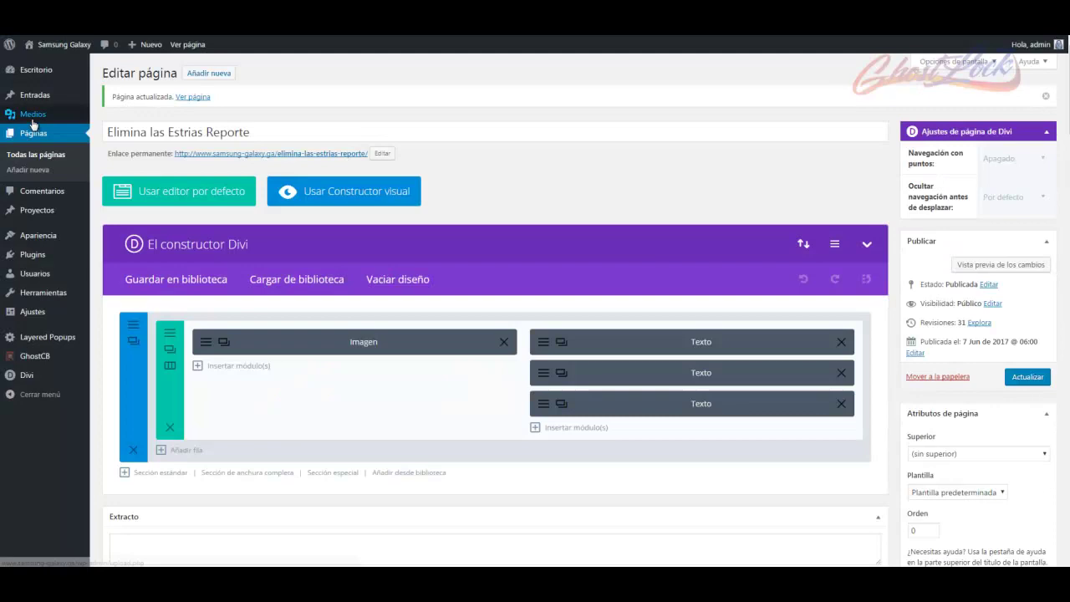
# Switch to the WordPress admin and upload banner0210.png from the desktop's ELIMINA_LAS_ESTRIAS folder as a new media file
pyautogui.moveTo(33, 117)
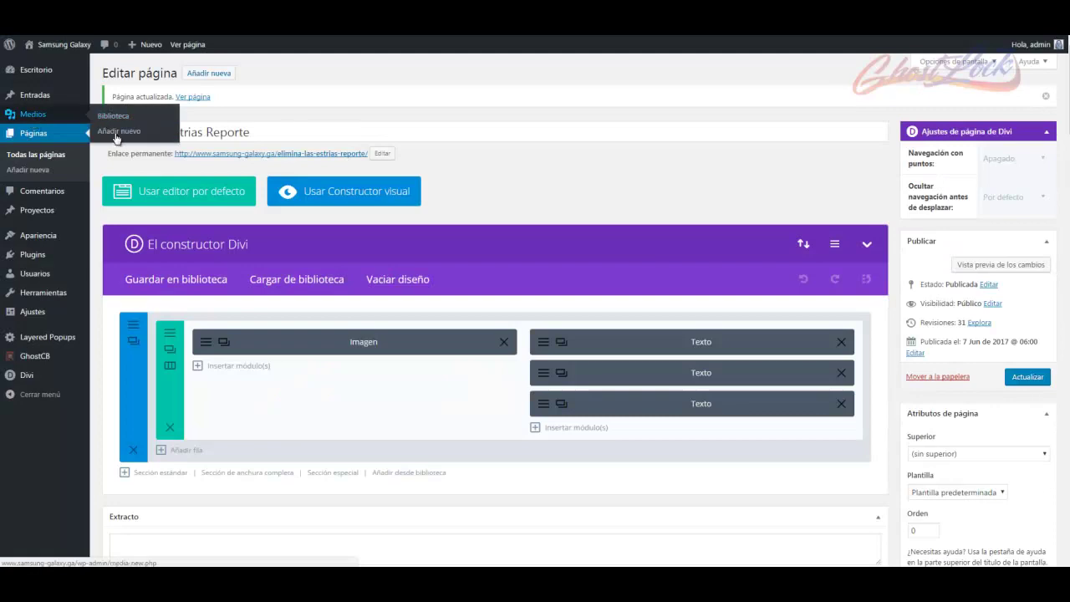
pyautogui.click(116, 143)
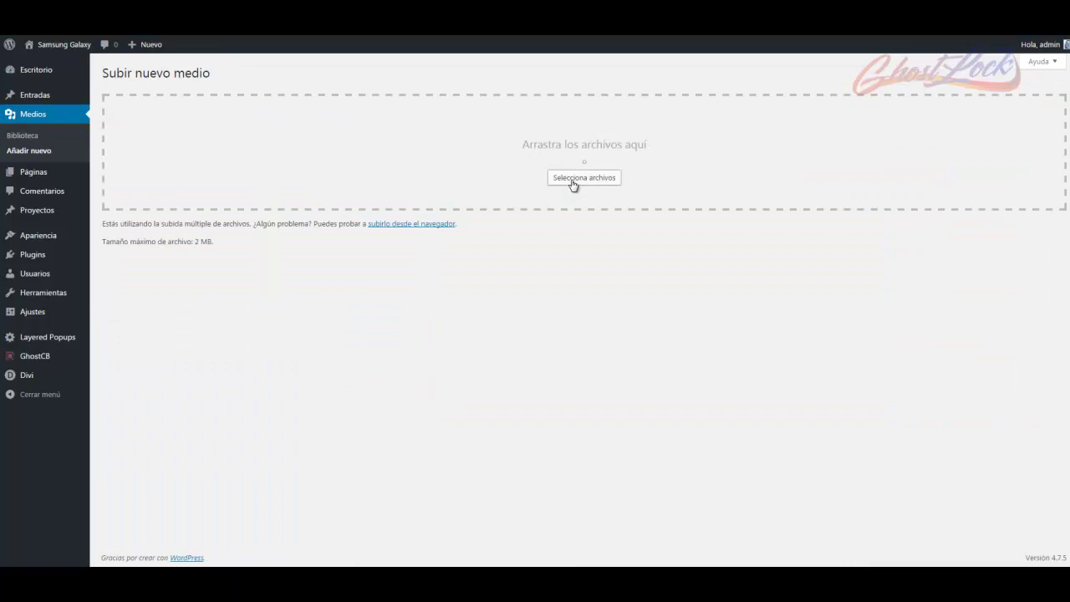
pyautogui.click(574, 182)
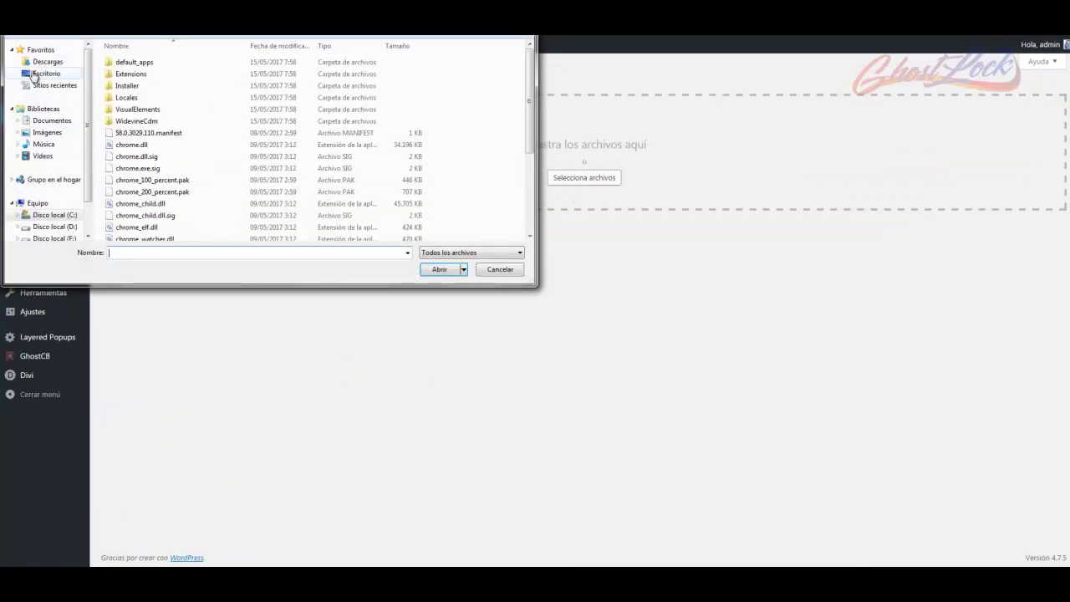
pyautogui.click(34, 74)
pyautogui.scroll(-3, 396, 155)
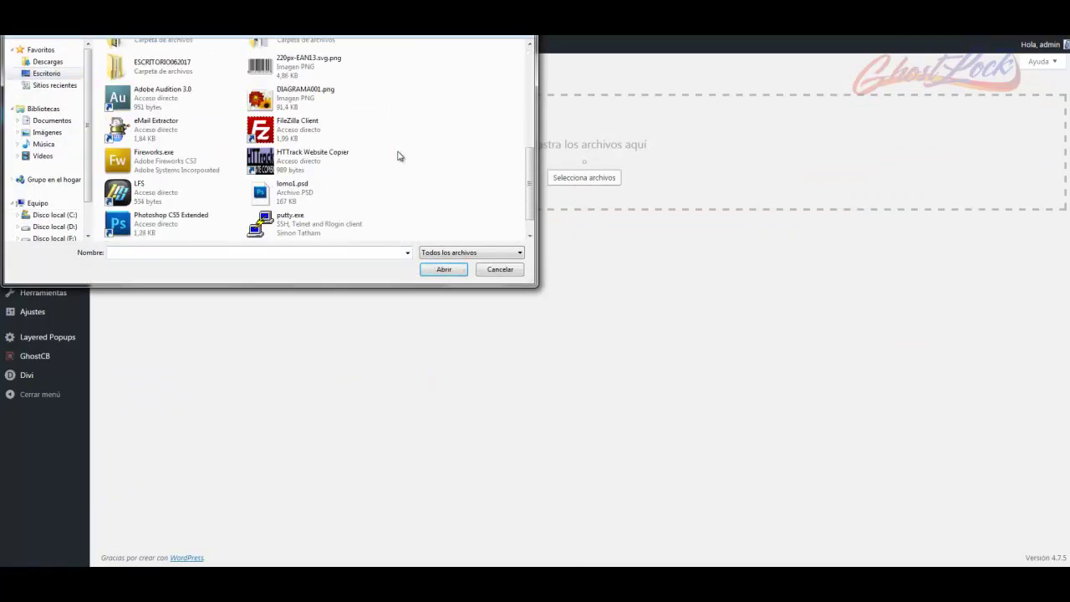
pyautogui.scroll(1, 284, 100)
pyautogui.click(209, 113)
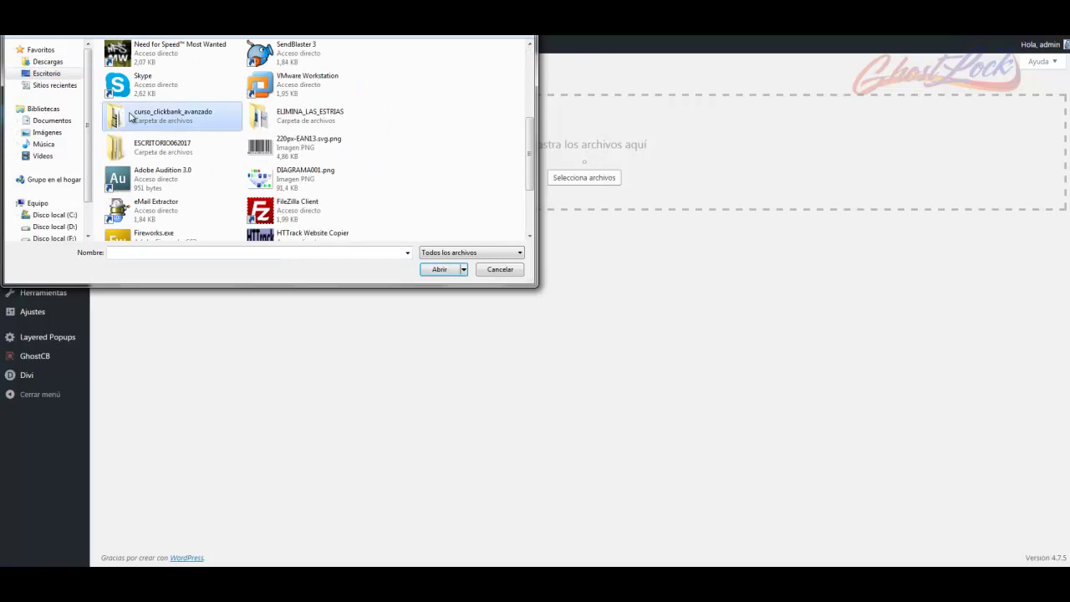
pyautogui.doubleClick(283, 124)
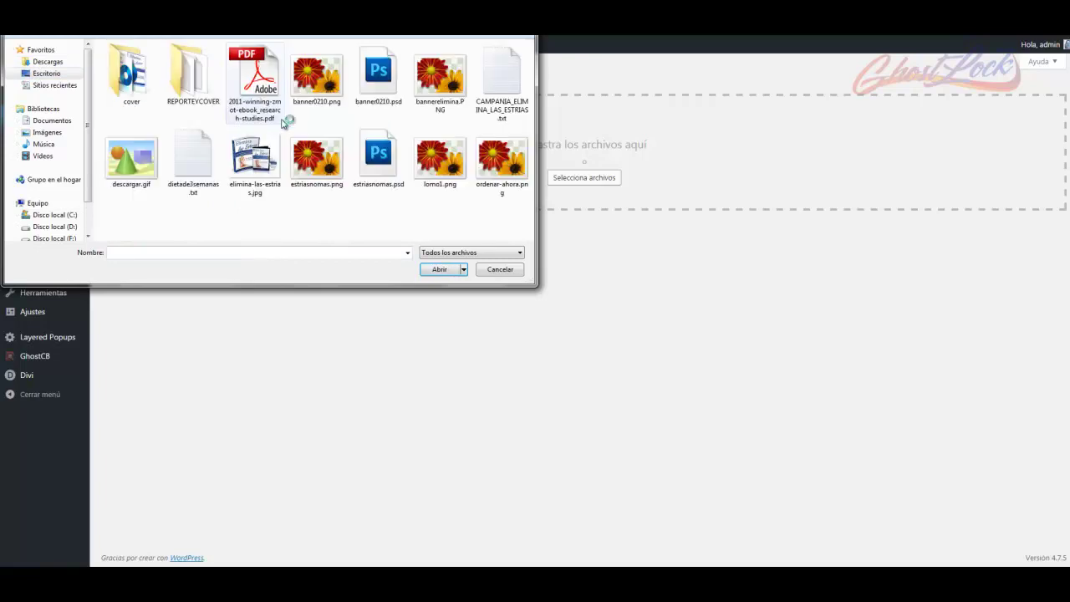
pyautogui.click(330, 94)
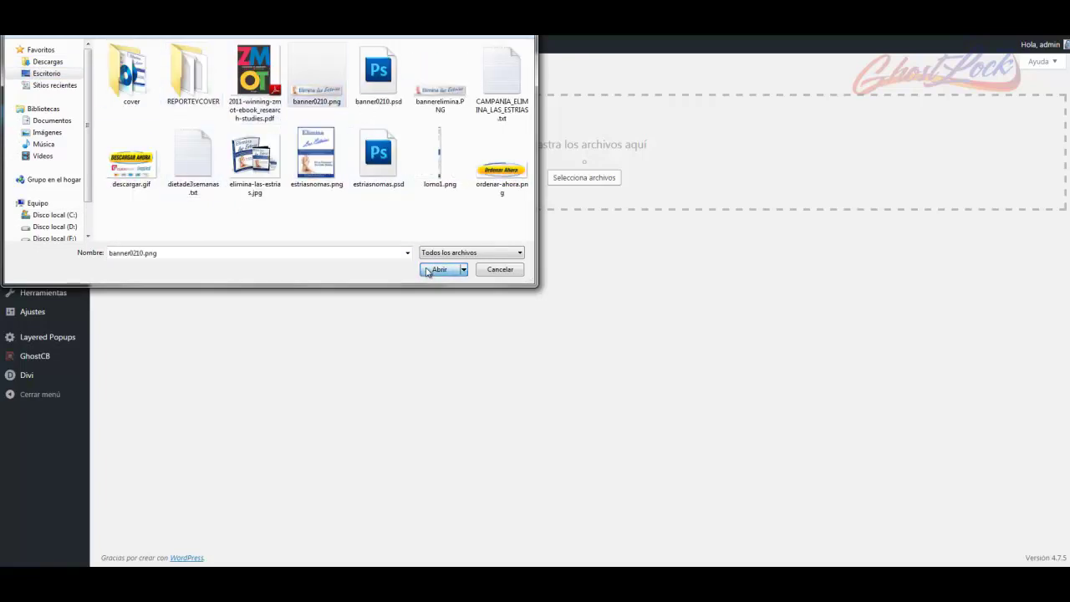
pyautogui.click(436, 269)
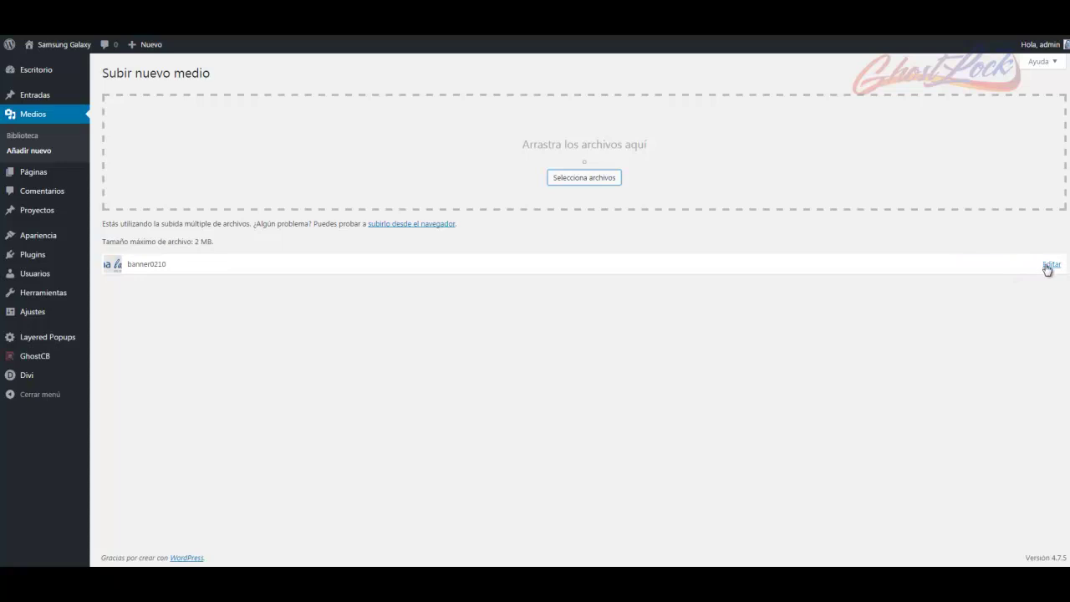
# Copy the uploaded banner's file URL, insert that image into the email template's content, and add blank lines below it
pyautogui.click(1048, 265)
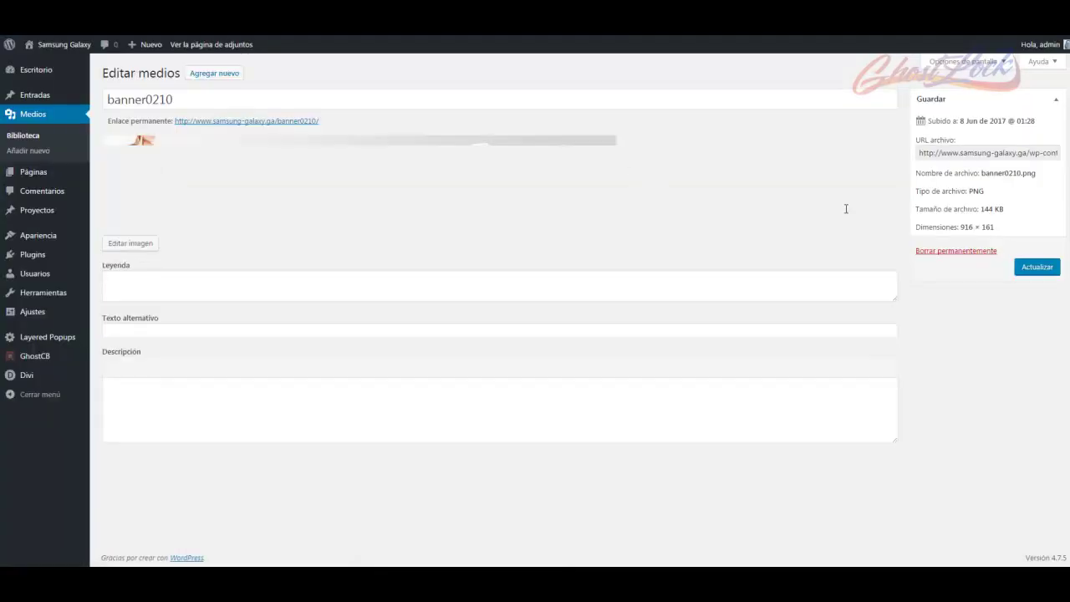
pyautogui.click(969, 156)
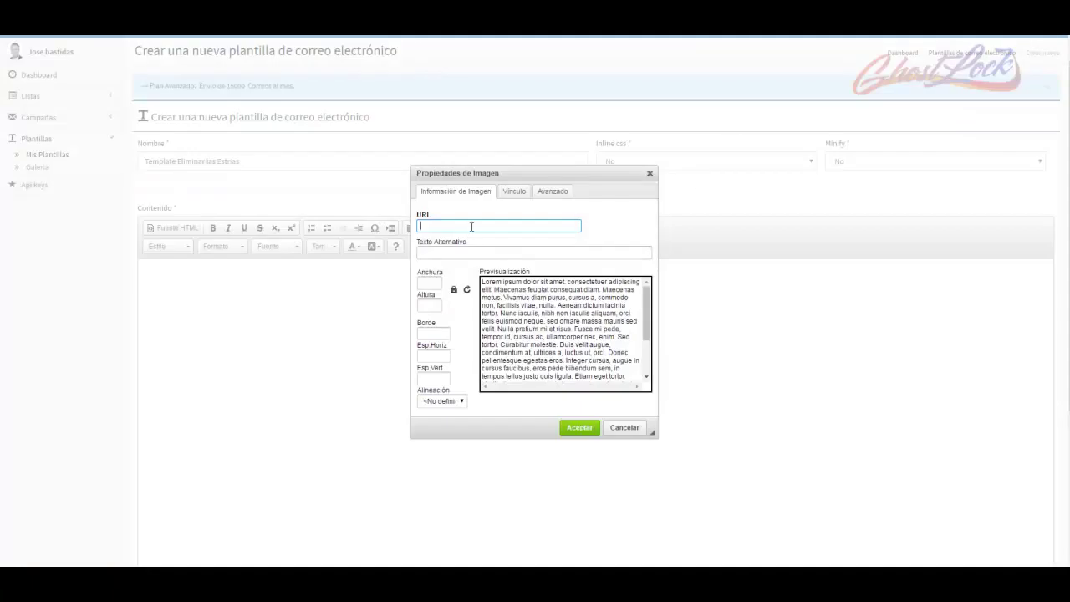
pyautogui.hotkey('ctrl', 'v')
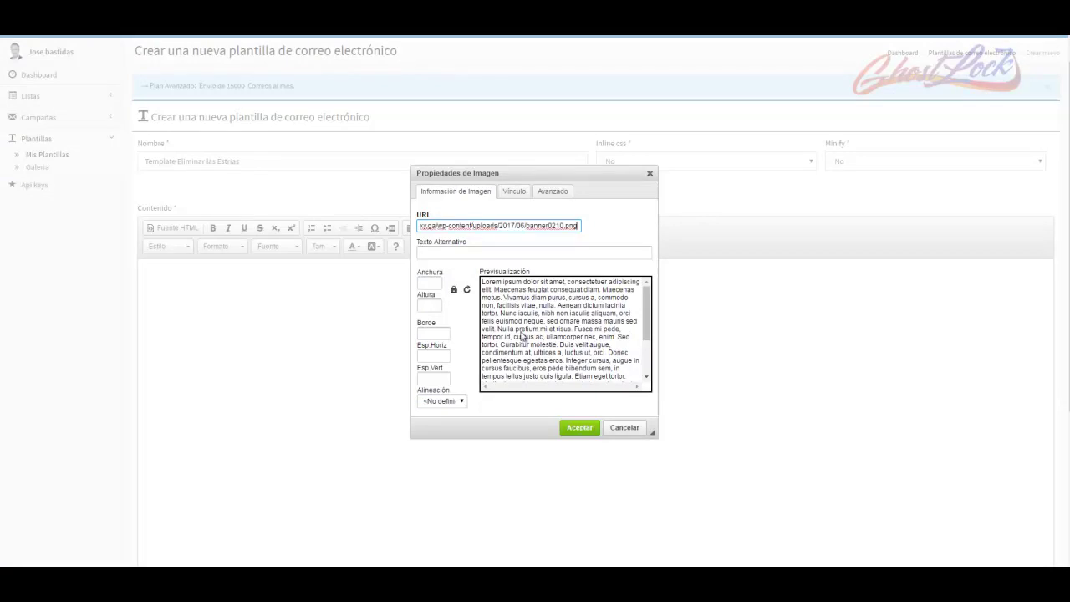
pyautogui.click(579, 428)
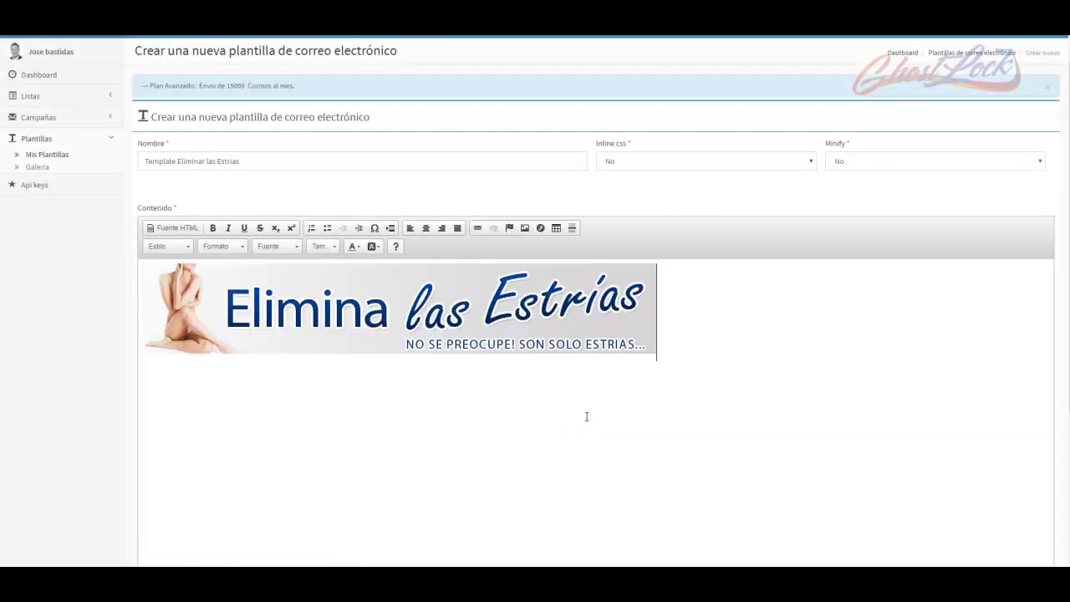
pyautogui.press('Return')
pyautogui.scroll(-3, 586, 400)
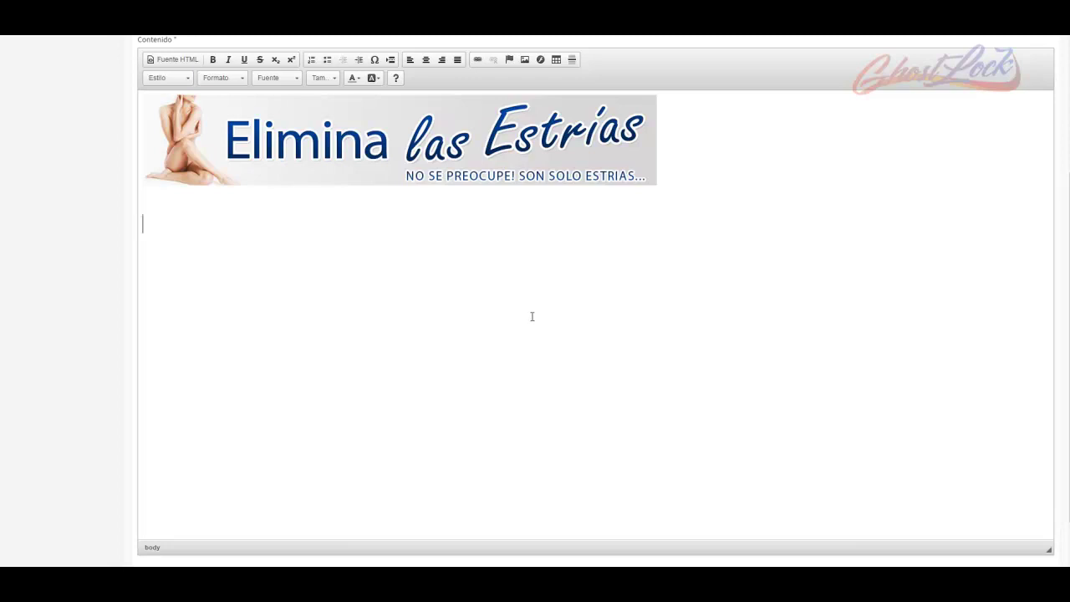
# Switch to Notepad and open correo01.txt from the REPORTEYCOVER folder inside ELIMINA_LAS_ESTRIAS on the desktop
pyautogui.click(17, 555)
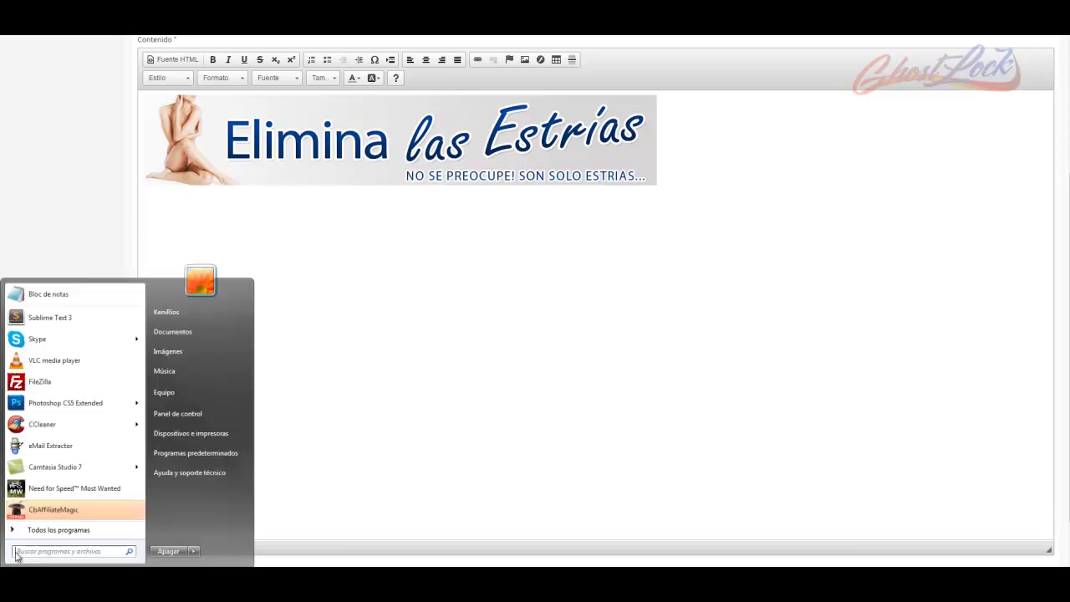
pyautogui.click(50, 294)
pyautogui.click(213, 115)
pyautogui.click(238, 144)
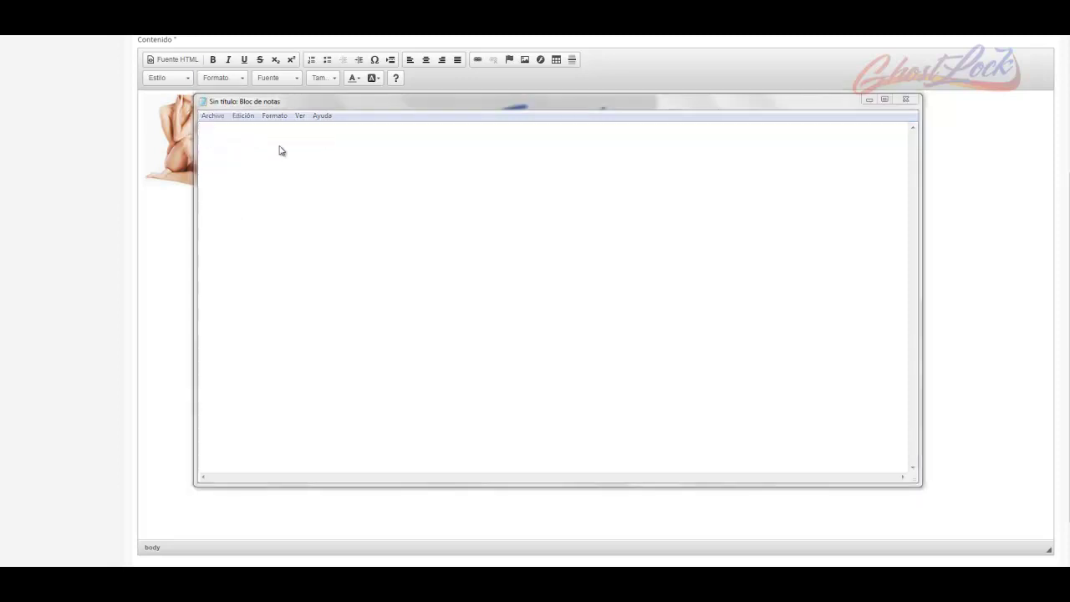
pyautogui.click(256, 210)
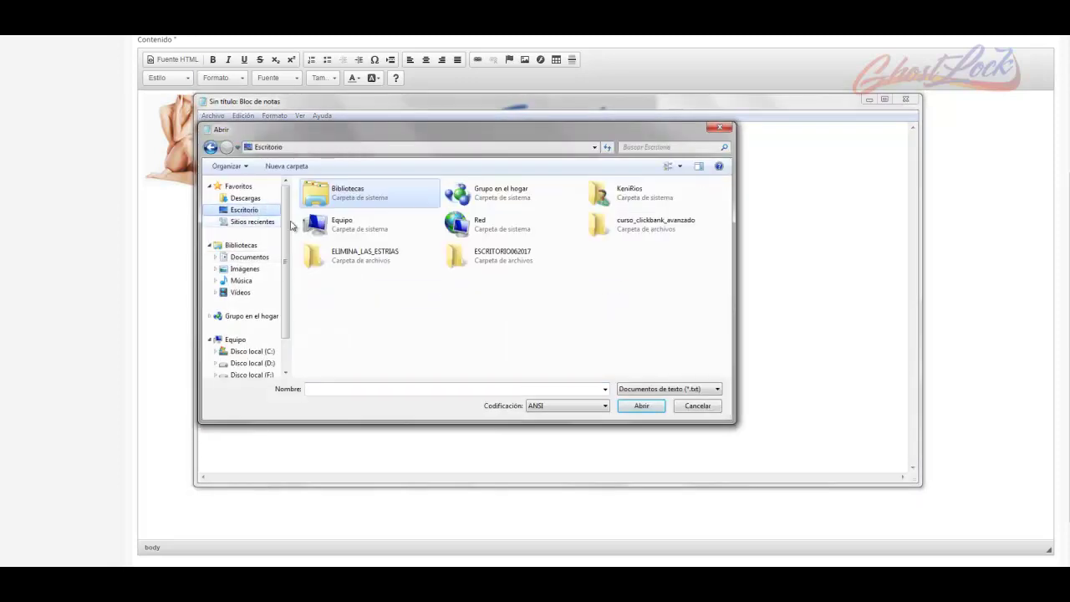
pyautogui.doubleClick(389, 255)
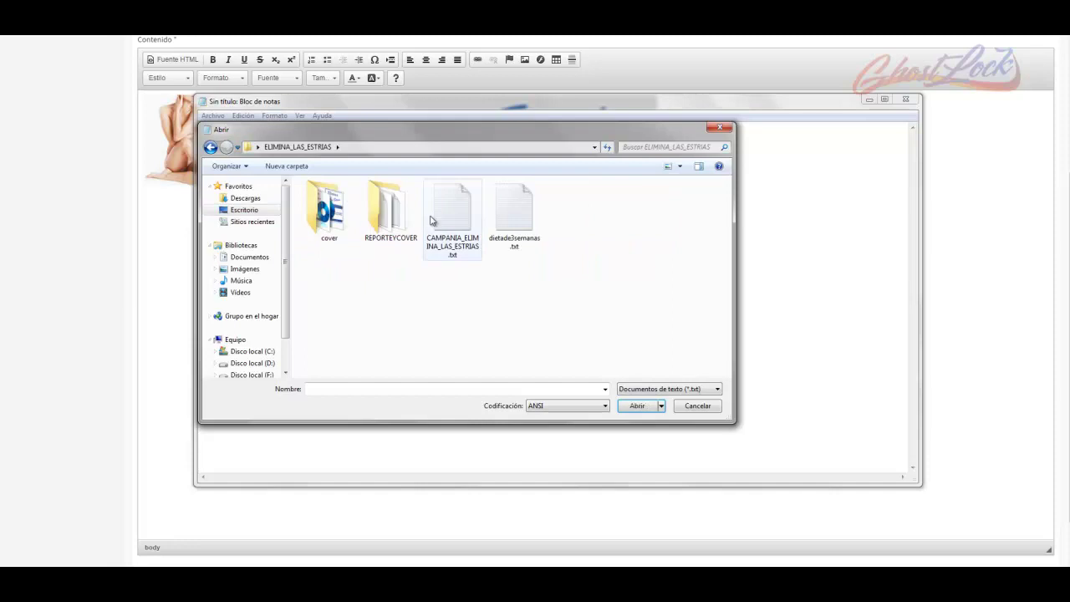
pyautogui.doubleClick(386, 213)
pyautogui.click(329, 221)
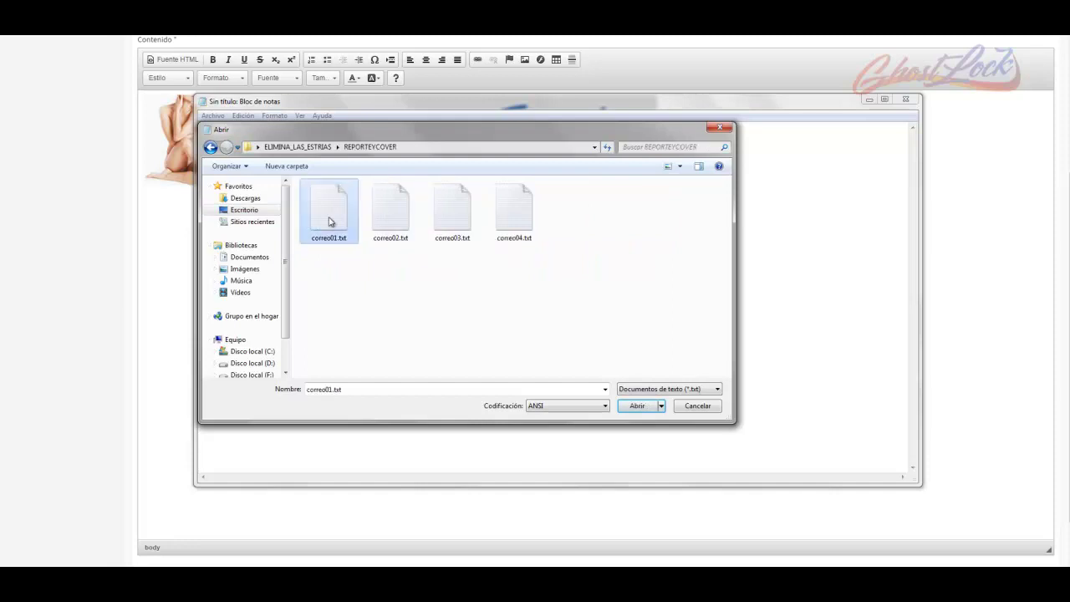
pyautogui.click(633, 407)
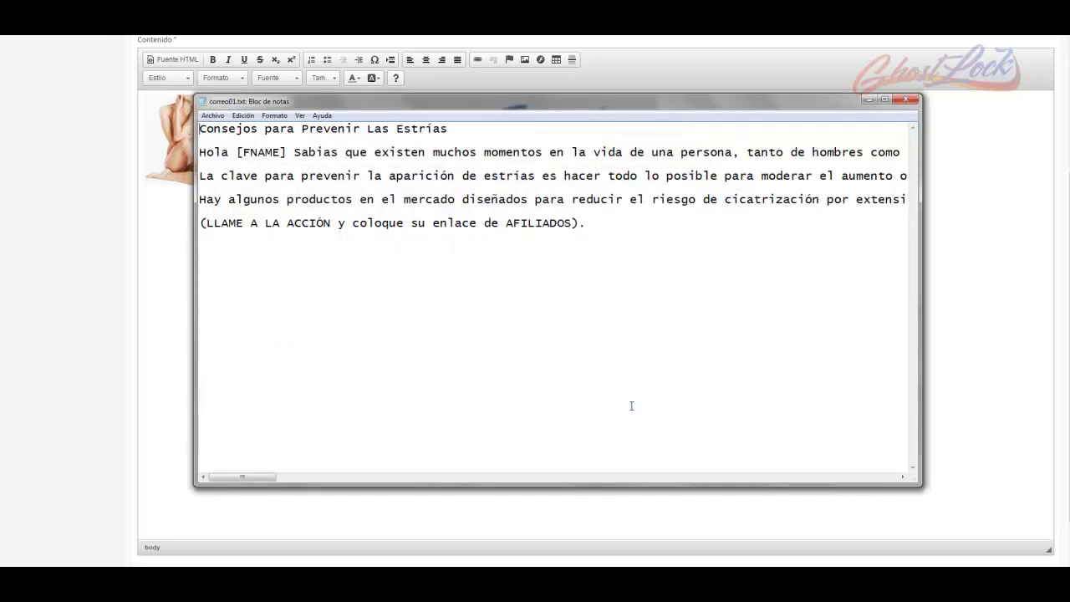
# Copy the heading "Consejos para Prevenir Las Estrías" from correo01.txt and paste it below the banner in the template
pyautogui.moveTo(453, 128); pyautogui.dragTo(158, 119)
pyautogui.hotkey('ctrl', 'c')
pyautogui.click(162, 303)
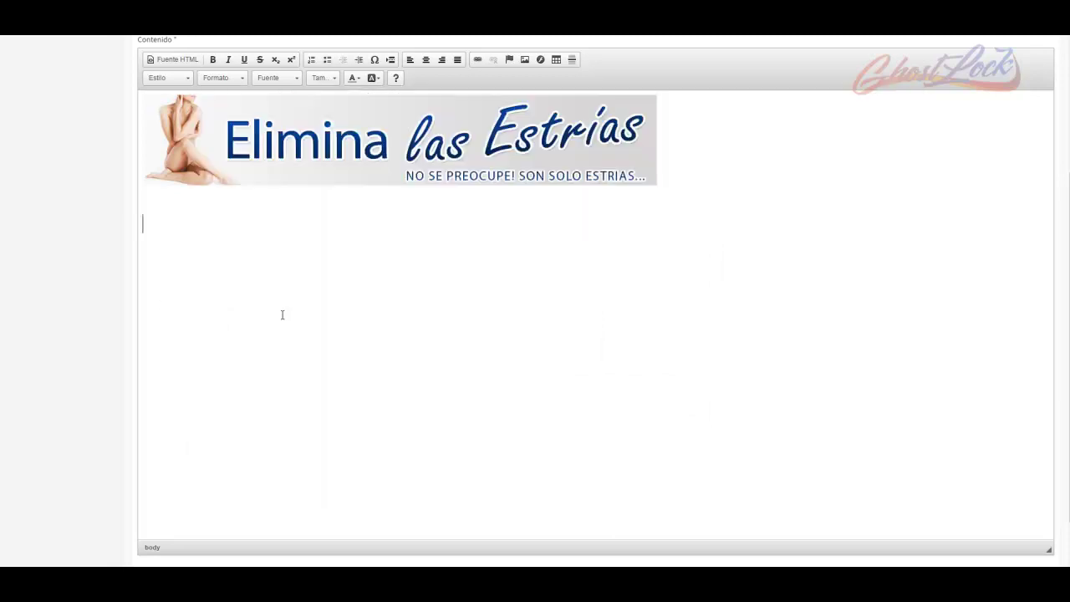
pyautogui.scroll(3, 226, 317)
pyautogui.click(381, 423)
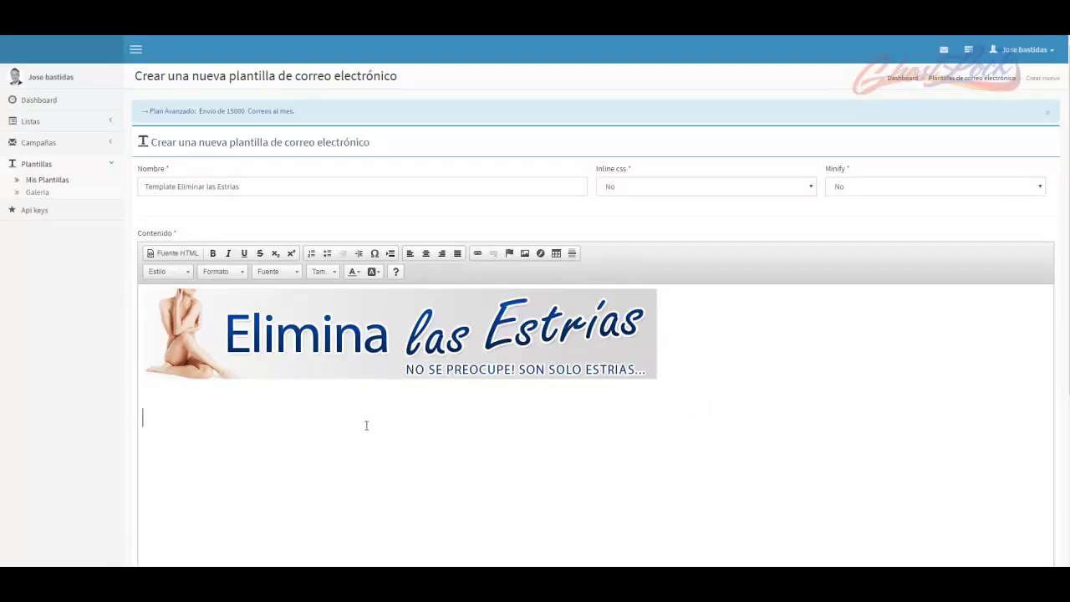
pyautogui.hotkey('ctrl', 'v')
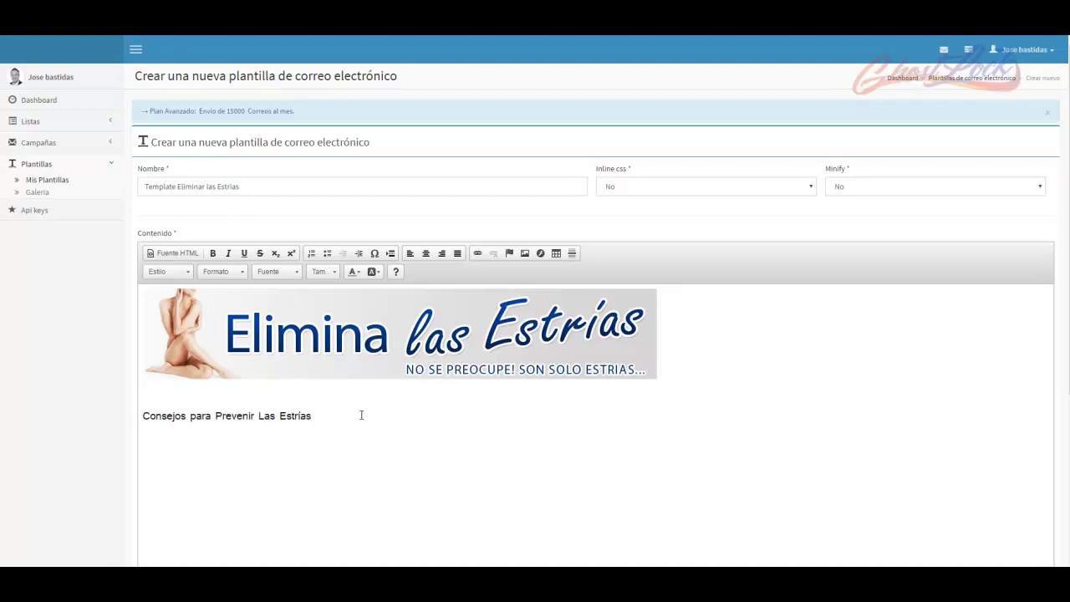
# Add a colon to the heading and paste the rest of correo01.txt below it, from "Hola [FNAME]" through the affiliate link line
pyautogui.scroll(-2, 367, 439)
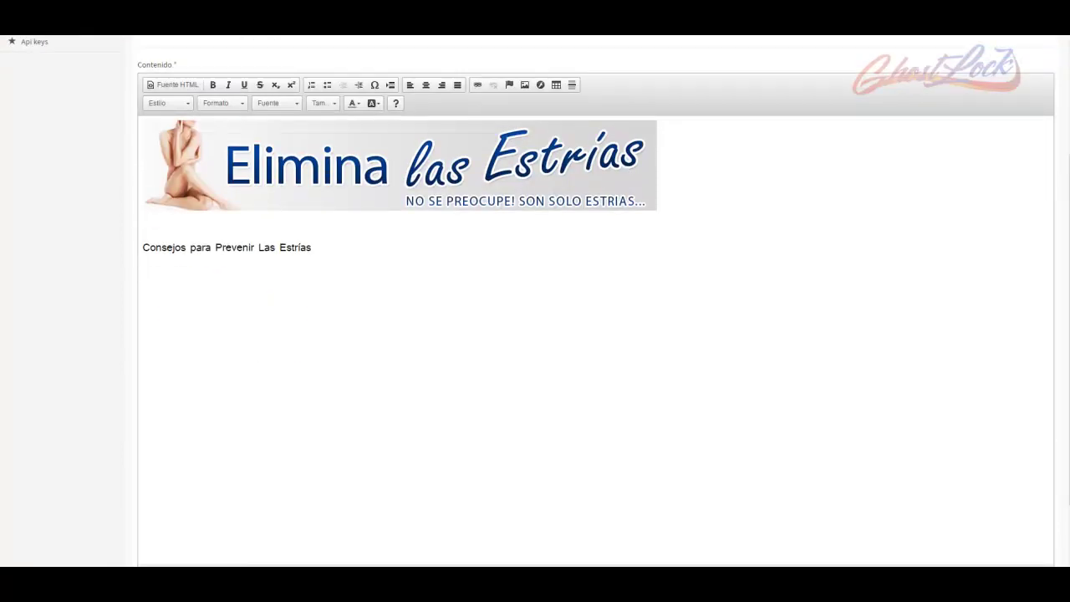
pyautogui.hotkey('alt', 'Tab')
pyautogui.press('Down')
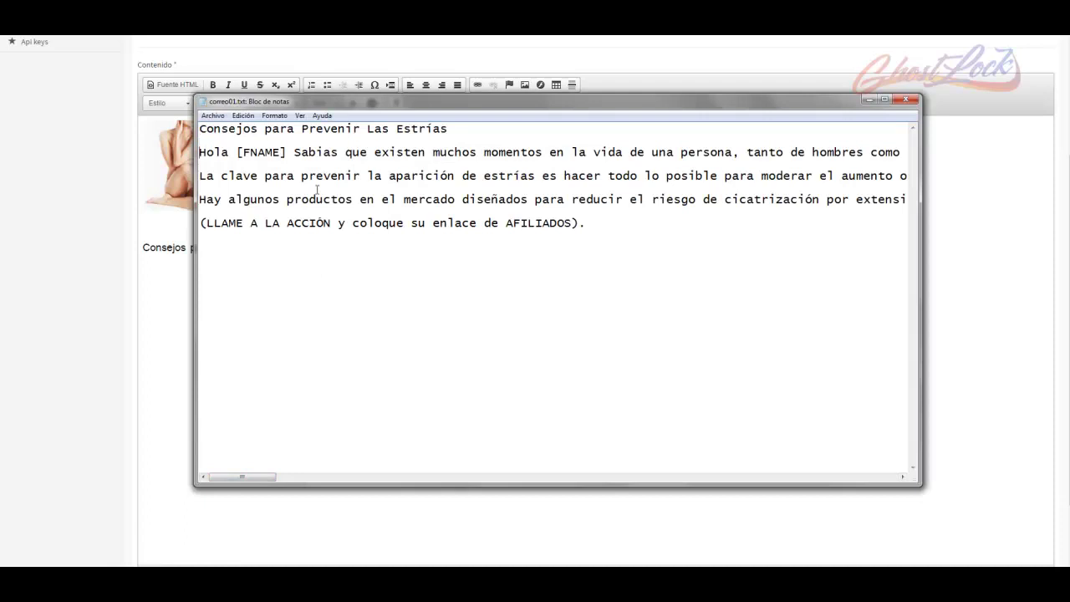
pyautogui.hotkey('shift', 'End')
pyautogui.hotkey('shift', 'Down')
pyautogui.hotkey('shift', 'Down')
pyautogui.hotkey('shift', 'Down')
pyautogui.hotkey('shift', 'Down')
pyautogui.hotkey('shift', 'Down')
pyautogui.hotkey('shift', 'Down')
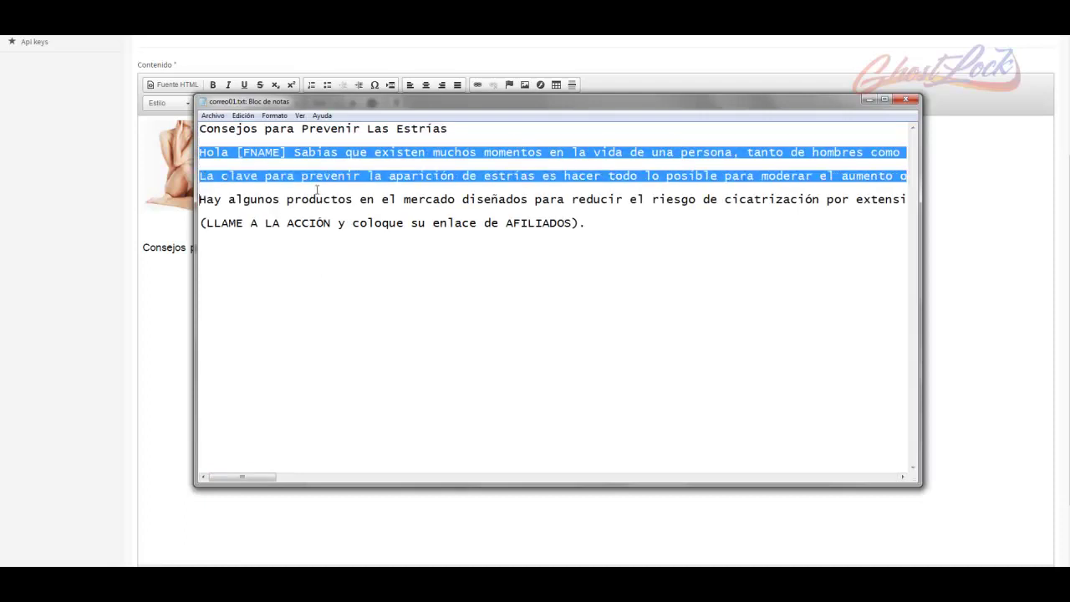
pyautogui.hotkey('shift', 'End')
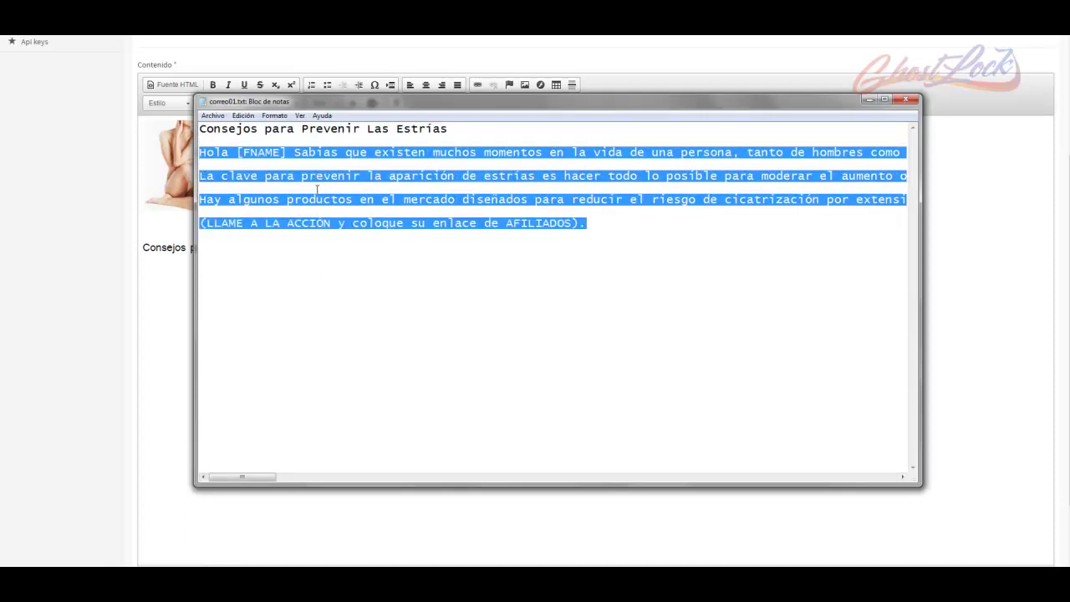
pyautogui.click(175, 315)
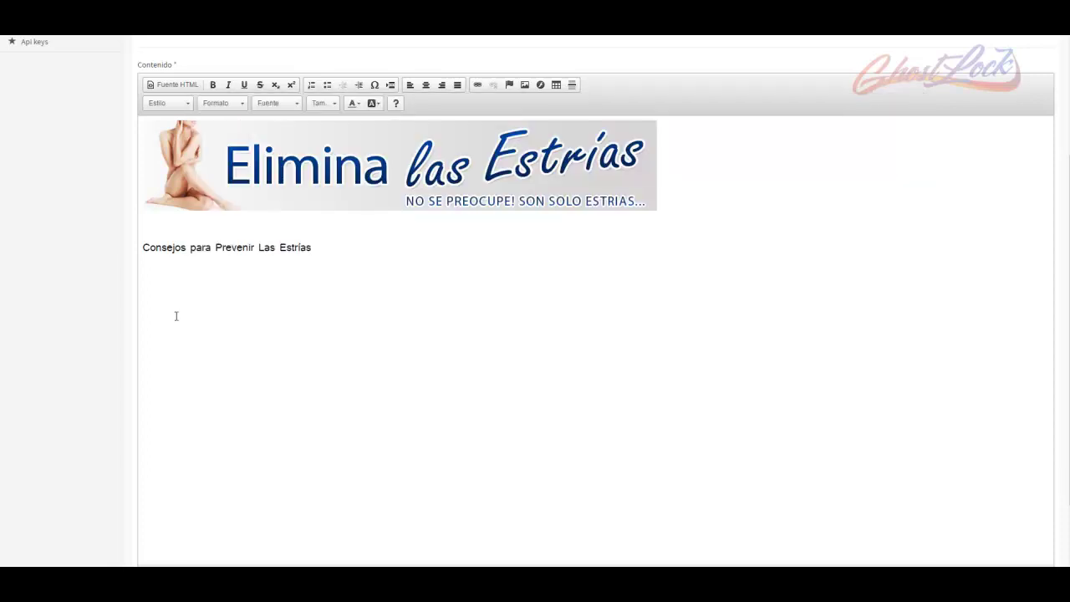
pyautogui.click(371, 254)
pyautogui.hotkey('ctrl', 'v')
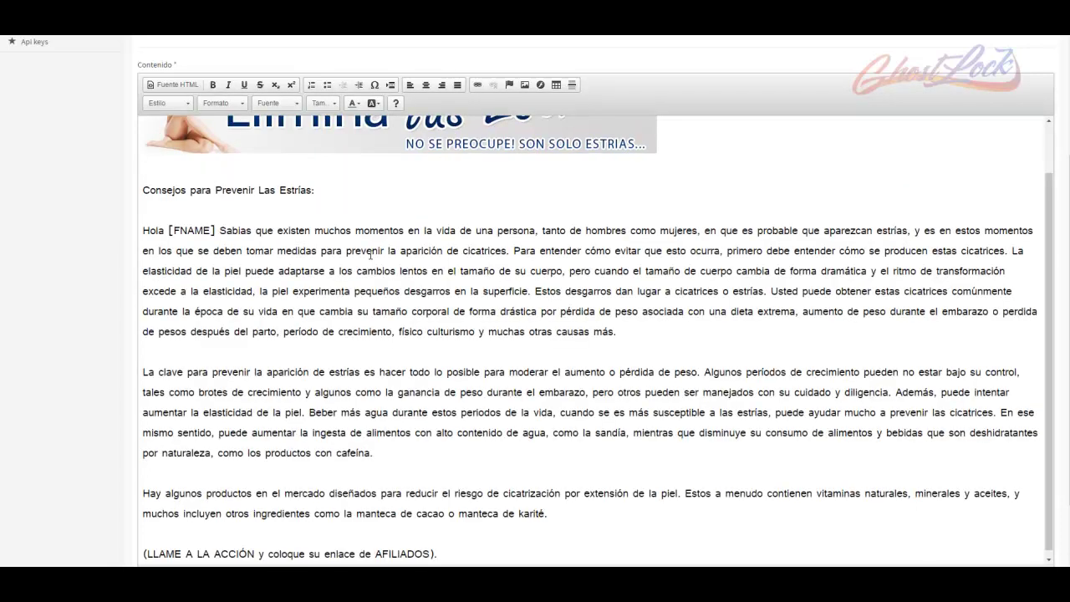
# Set the font size of the heading "Consejos para Prevenir Las Estrías:" to 22
pyautogui.scroll(2, 365, 205)
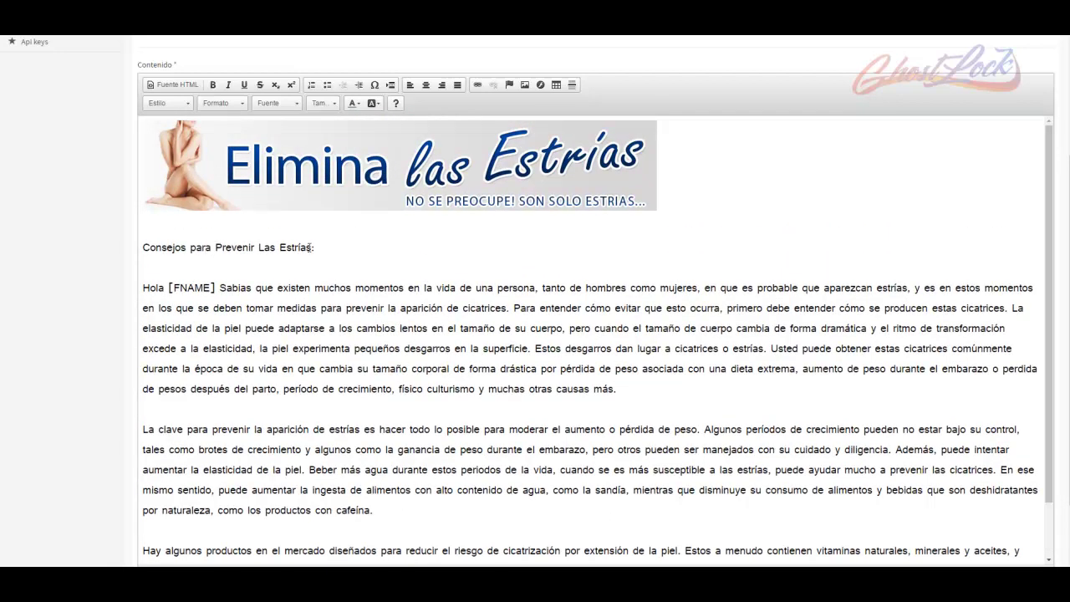
pyautogui.moveTo(319, 248); pyautogui.dragTo(120, 246)
pyautogui.click(333, 105)
pyautogui.scroll(-1, 327, 198)
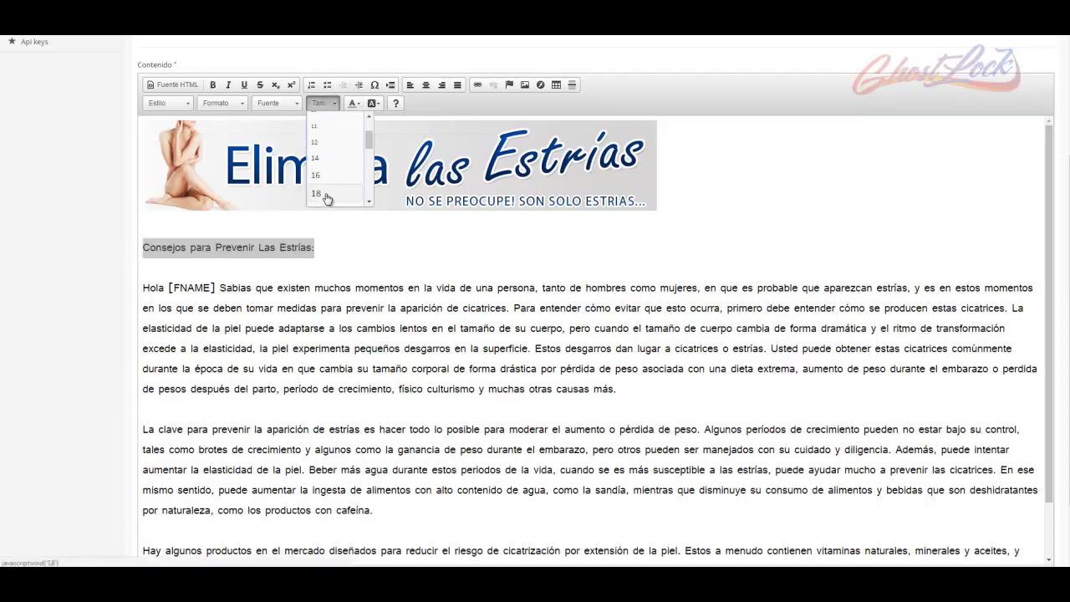
pyautogui.click(323, 142)
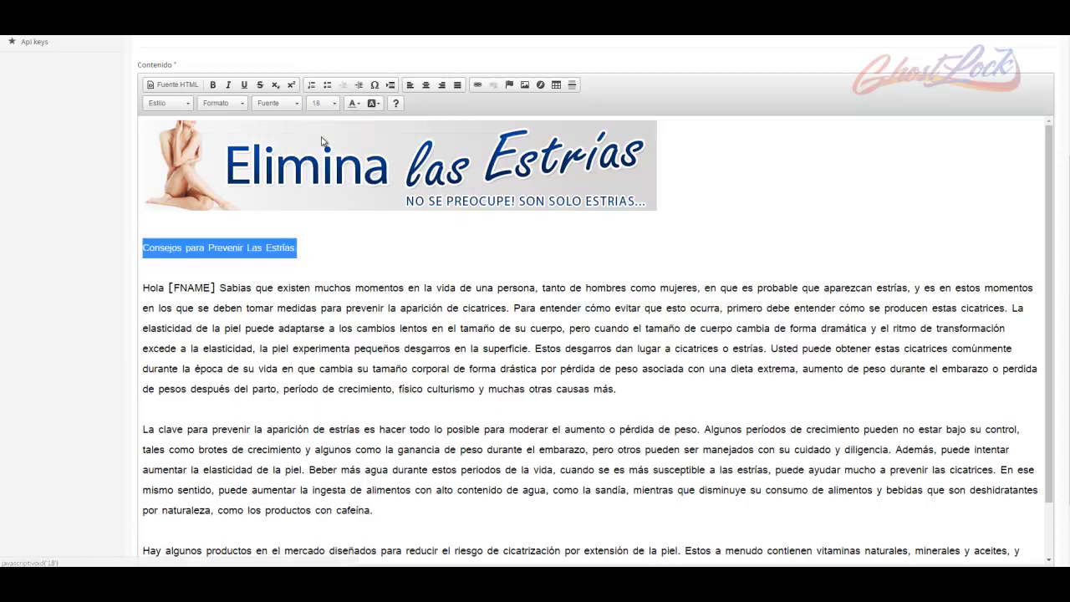
pyautogui.click(328, 103)
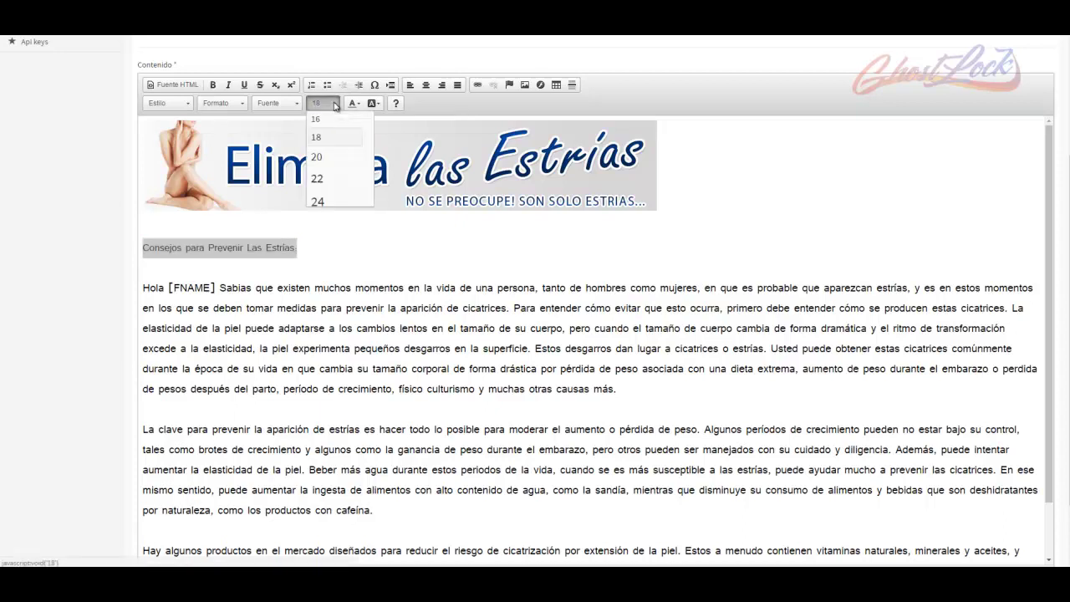
pyautogui.click(331, 178)
pyautogui.click(210, 269)
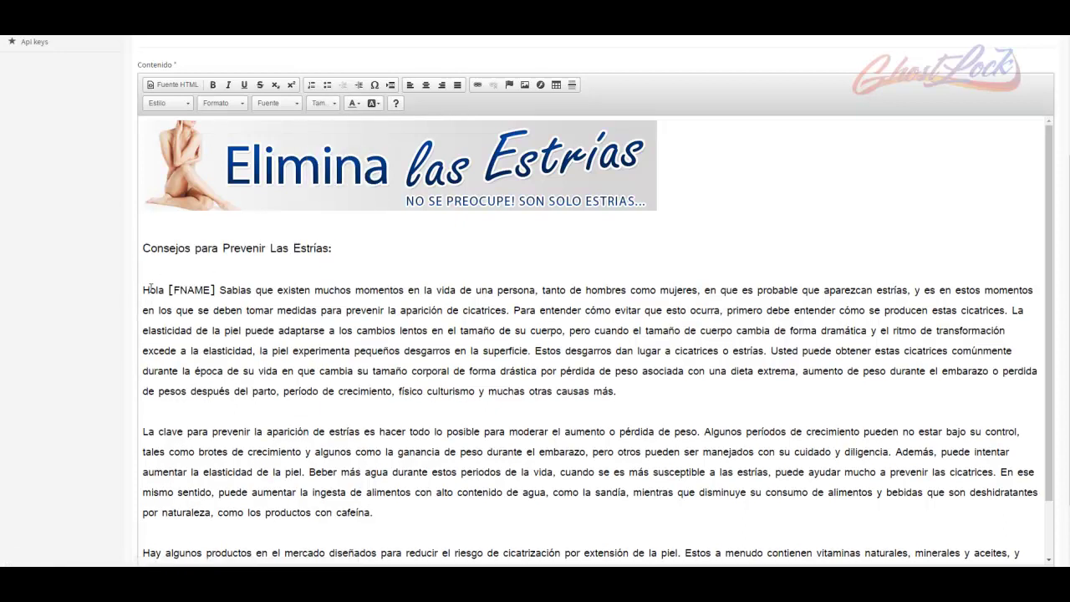
# Set the font size of all the message text below the heading, from "Hola [FNAME]" through the affiliate link line, to 18
pyautogui.moveTo(143, 289); pyautogui.dragTo(437, 552)
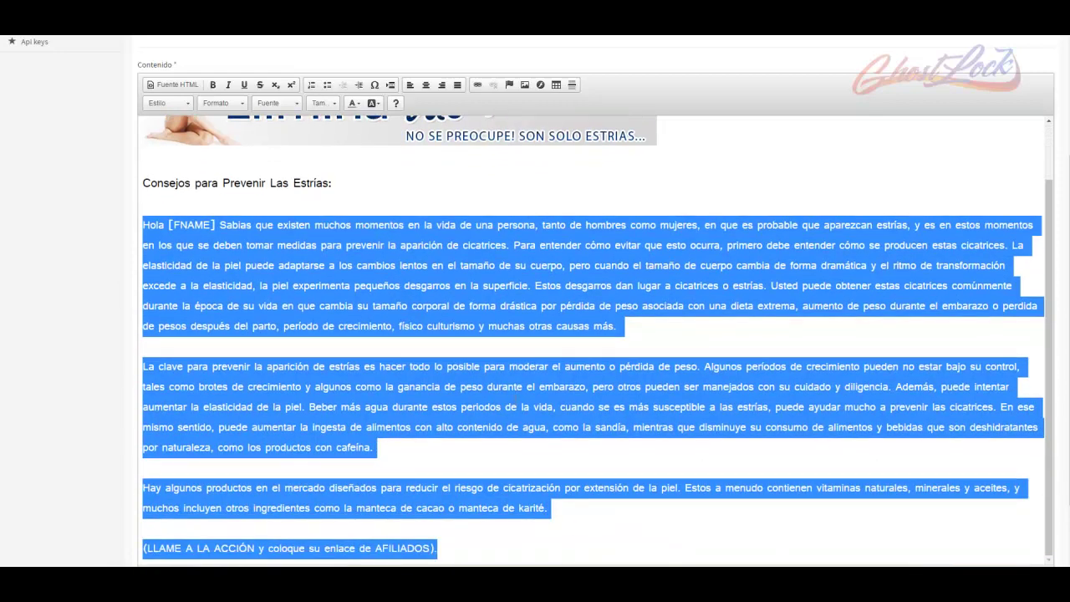
pyautogui.click(323, 103)
pyautogui.click(328, 158)
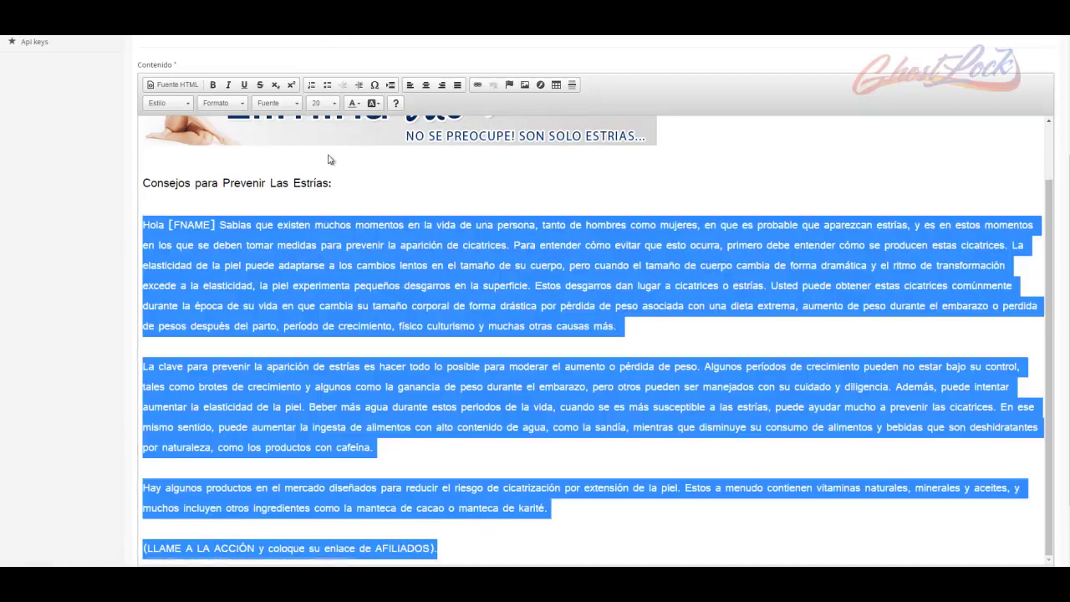
pyautogui.click(331, 103)
pyautogui.click(317, 137)
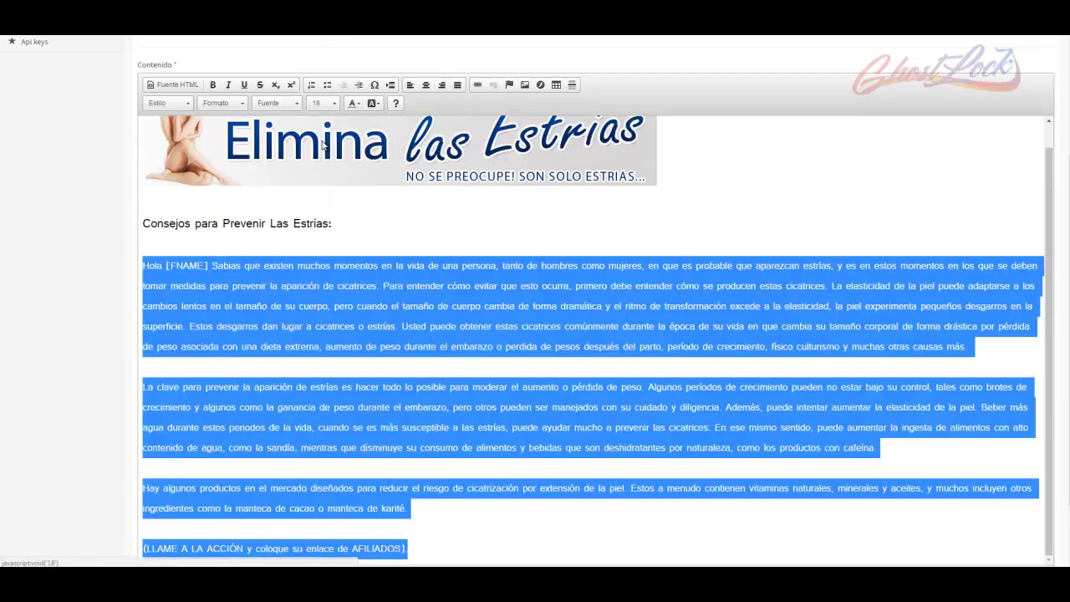
pyautogui.click(389, 252)
pyautogui.scroll(-1, 397, 263)
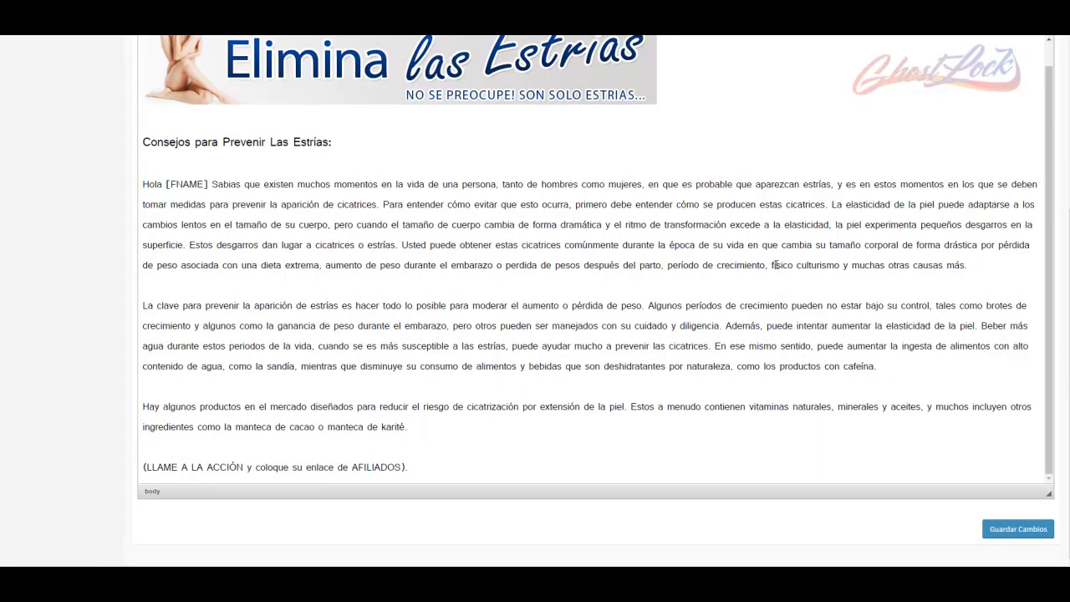
# Delete the placeholder line "(LLAME A LA ACCIÓN y coloque su enlace de AFILIADOS)." with its surrounding blank lines, and add a period after "piel lozana"
pyautogui.moveTo(416, 435); pyautogui.dragTo(117, 177)
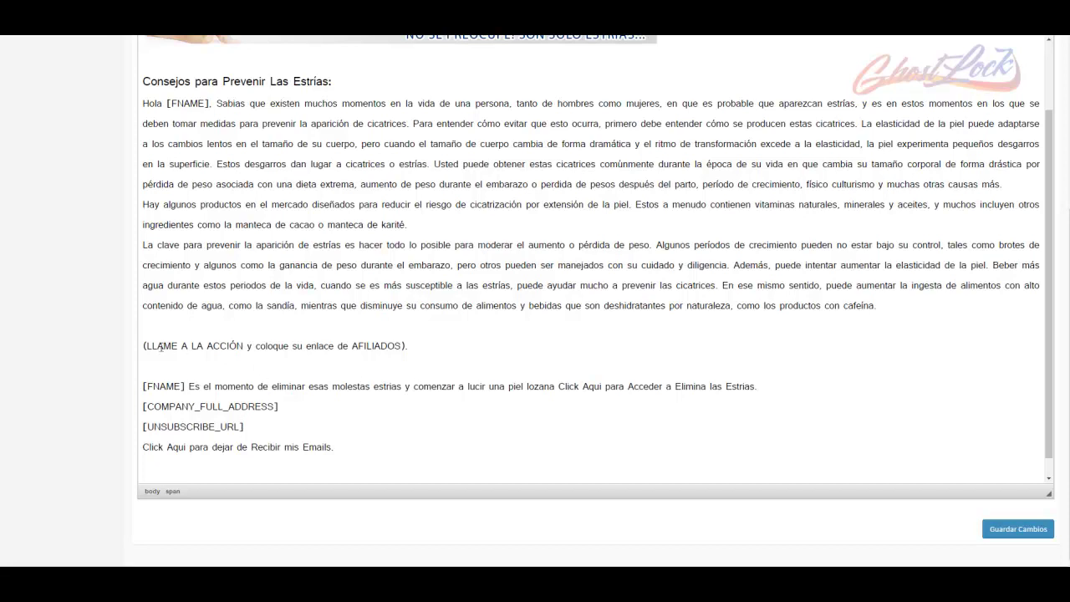
pyautogui.moveTo(144, 345); pyautogui.dragTo(420, 346)
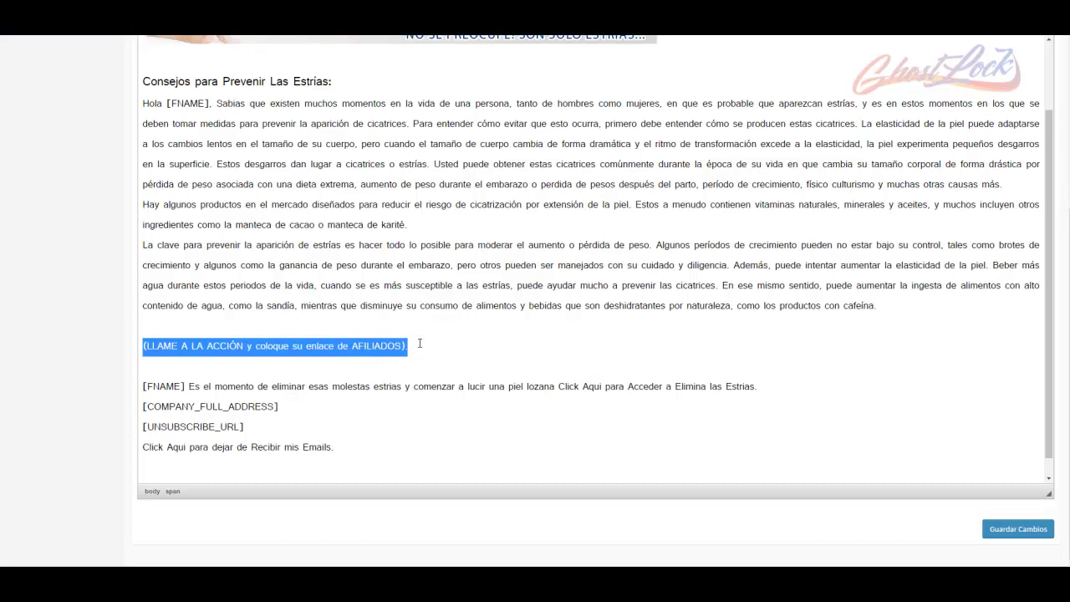
pyautogui.press('Delete')
pyautogui.press('Delete')
pyautogui.press('BackSpace')
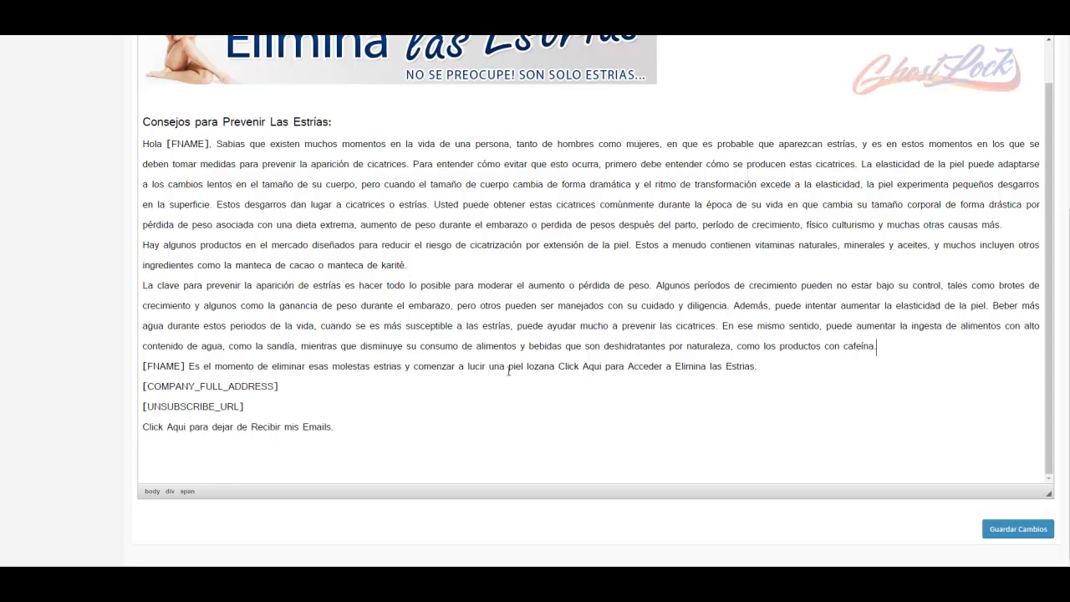
pyautogui.click(555, 367)
pyautogui.write('.')
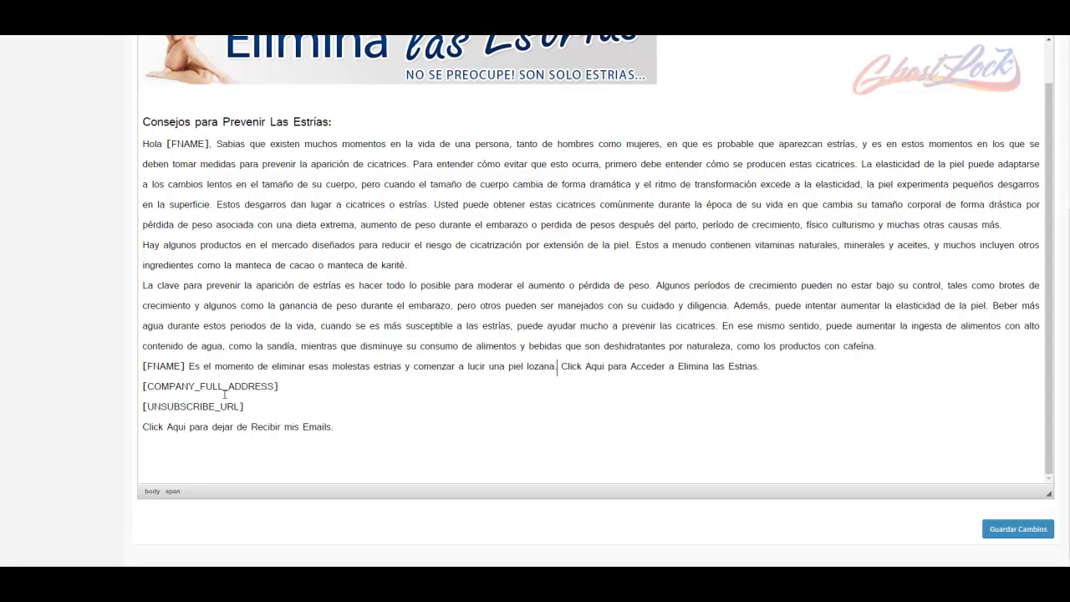
# Examine the [COMPANY_FULL_ADDRESS] and [UNSUBSCRIBE_URL] tags and the "Click Aqui para dejar de Recibir mis Emails." line at the message's end
pyautogui.moveTo(143, 386); pyautogui.dragTo(291, 385)
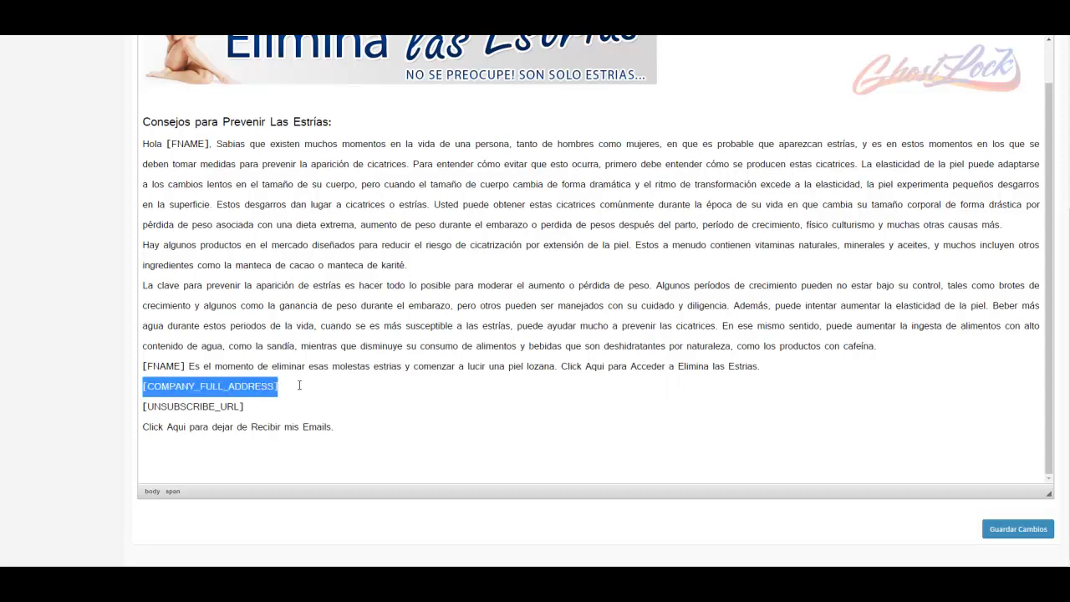
pyautogui.click(300, 385)
pyautogui.moveTo(143, 406); pyautogui.dragTo(262, 407)
pyautogui.click(311, 425)
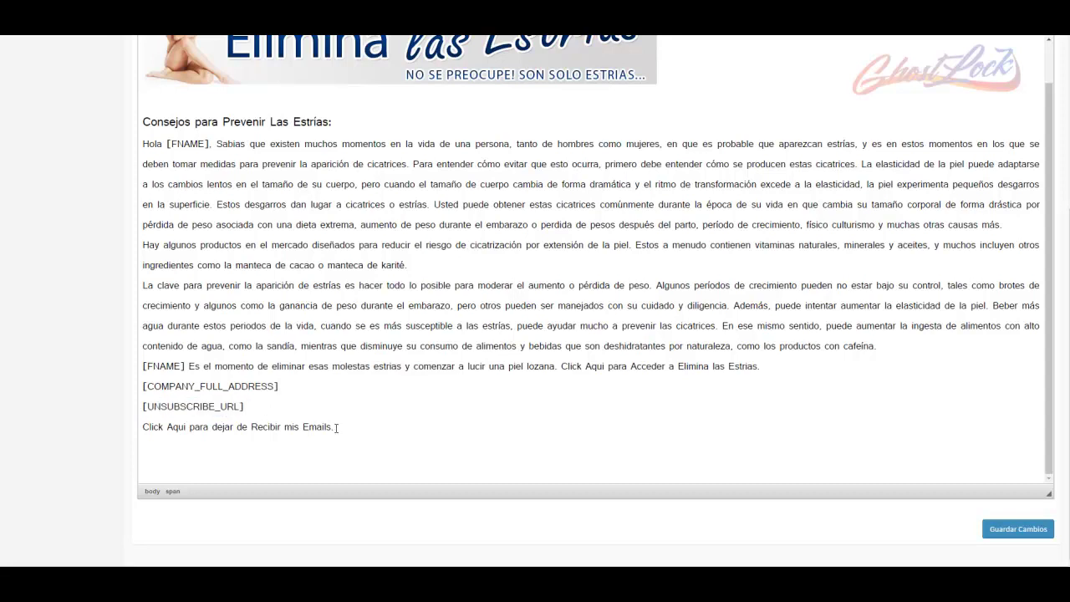
pyautogui.moveTo(336, 428); pyautogui.dragTo(142, 430)
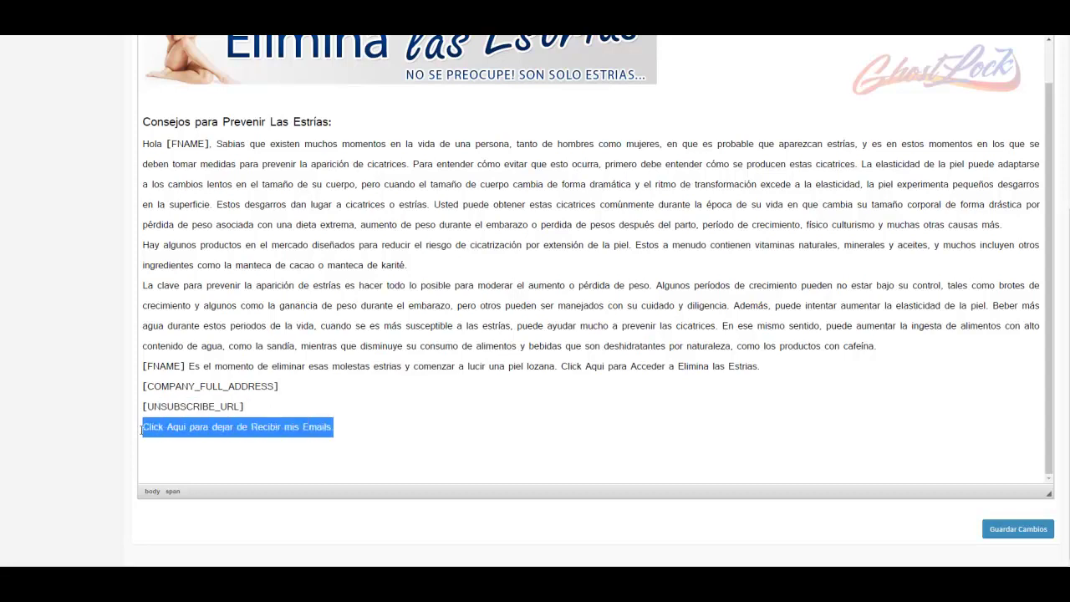
pyautogui.click(272, 404)
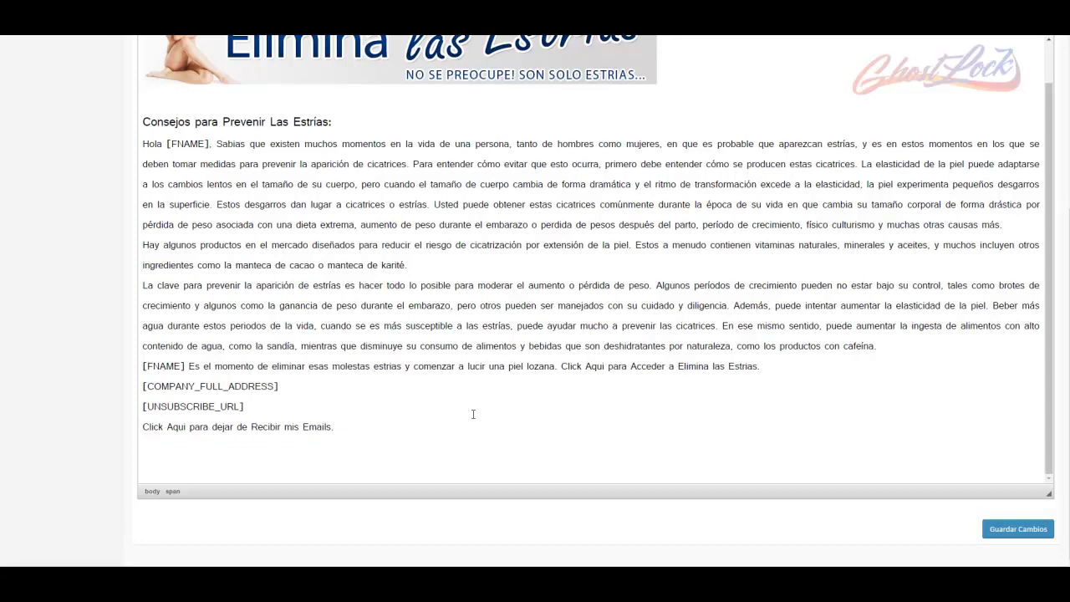
# Insert a blank line above the closing paragraph "[FNAME] Es el momento de eliminar esas molestas estrias"
pyautogui.scroll(3, 574, 340)
pyautogui.scroll(-3, 368, 257)
pyautogui.press('Return')
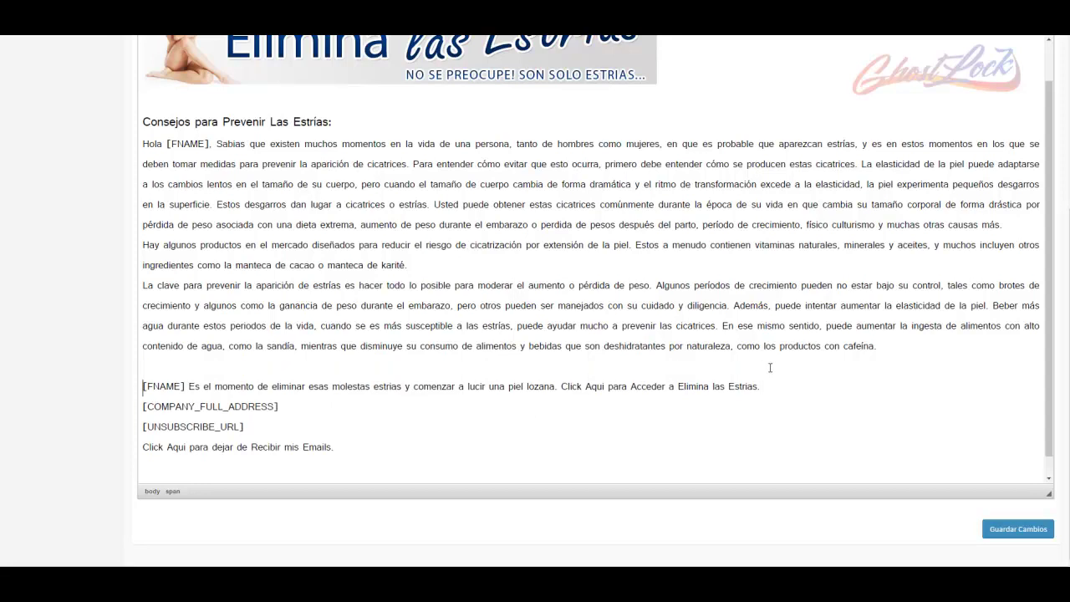
pyautogui.scroll(-1, 379, 390)
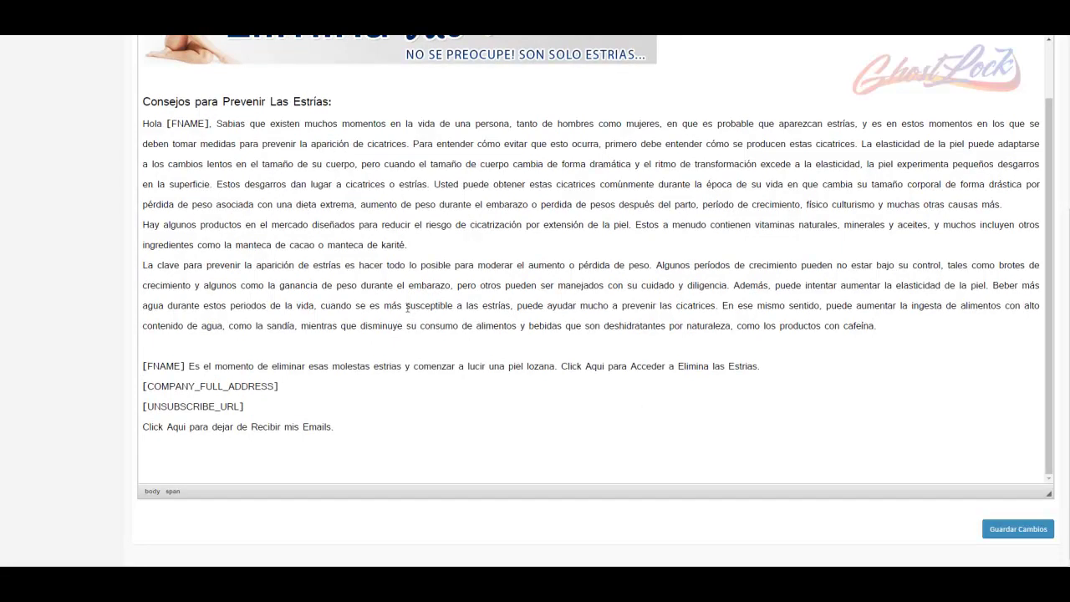
# Copy the [UNSUBSCRIBE_URL] tag and delete it from its line above "Click Aqui para dejar de Recibir mis Emails."
pyautogui.moveTo(891, 327); pyautogui.dragTo(94, 99)
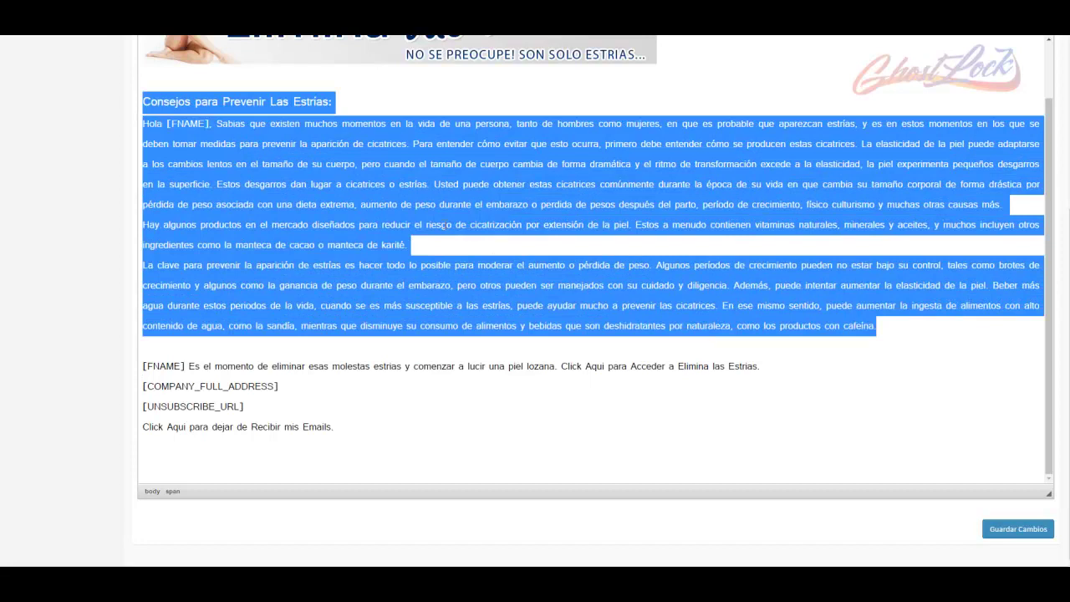
pyautogui.click(500, 234)
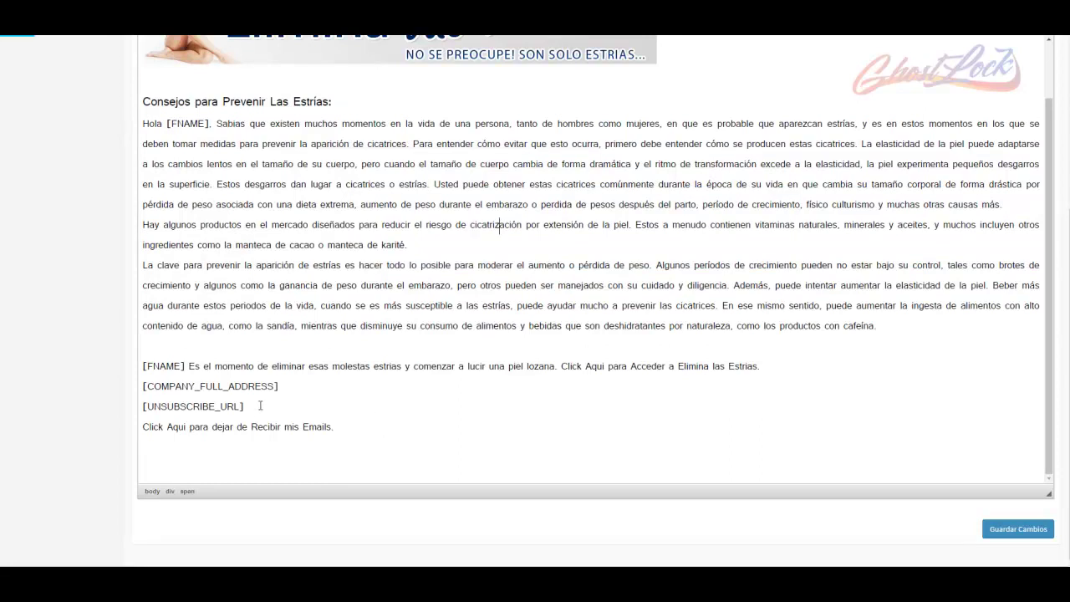
pyautogui.moveTo(142, 427); pyautogui.dragTo(340, 430)
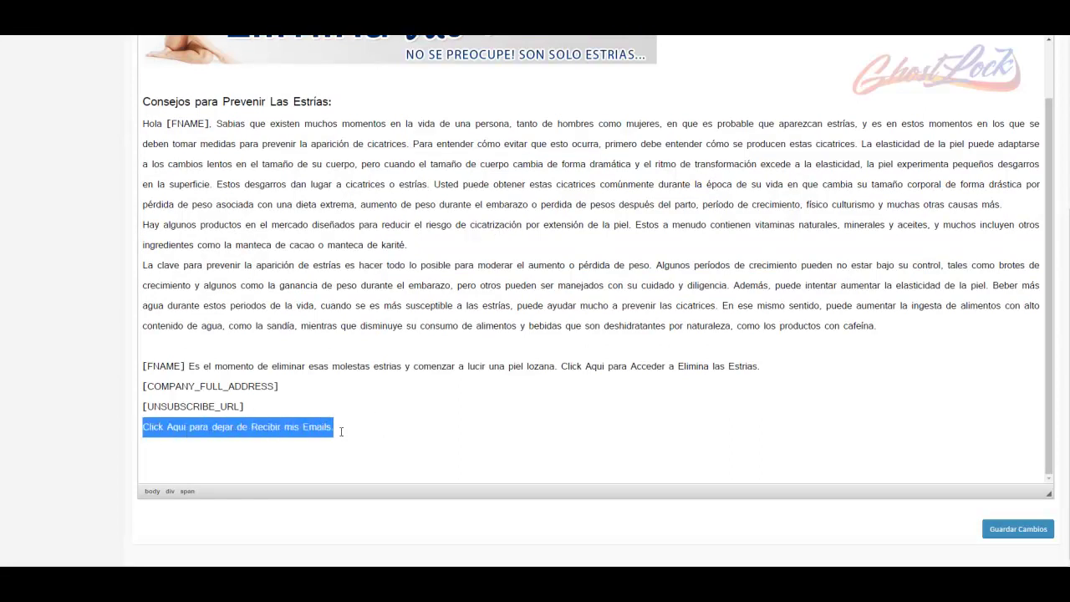
pyautogui.click(254, 406)
pyautogui.moveTo(143, 427); pyautogui.dragTo(338, 429)
pyautogui.click(257, 408)
pyautogui.moveTo(257, 407); pyautogui.dragTo(129, 407)
pyautogui.hotkey('ctrl', 'c')
pyautogui.press('Delete')
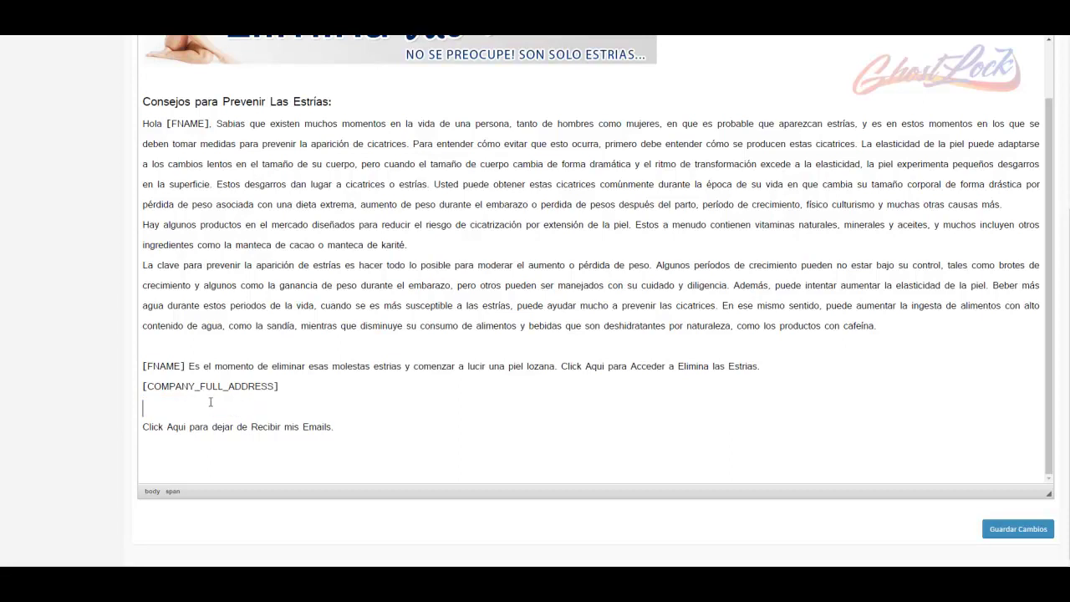
# Turn "Click Aqui para dejar de Recibir mis Emails." into a link with the copied [UNSUBSCRIBE_URL] tag as its URL
pyautogui.moveTo(337, 427); pyautogui.dragTo(142, 430)
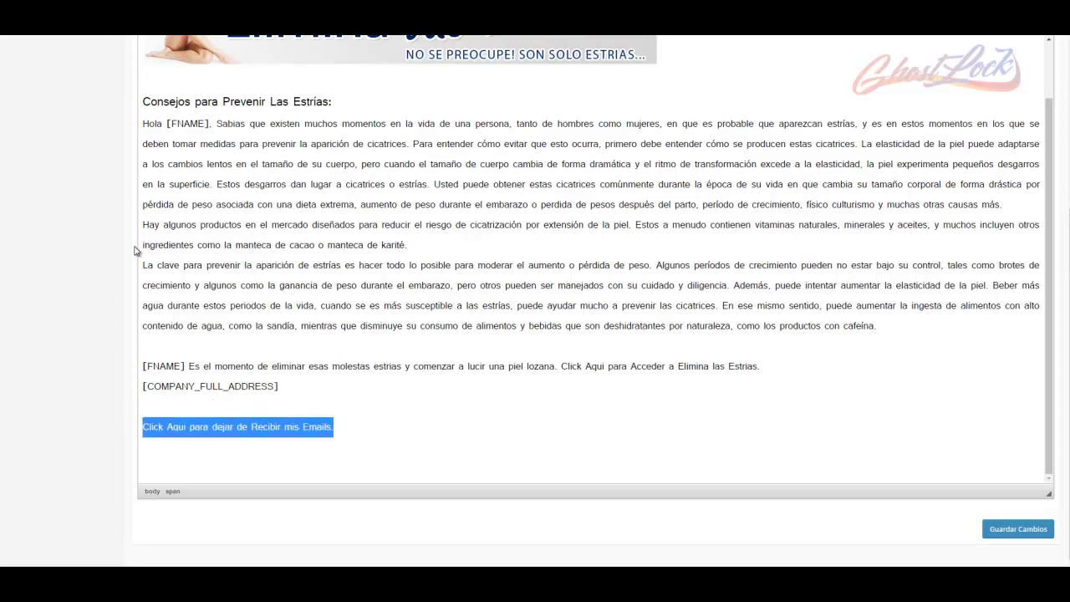
pyautogui.scroll(1, 108, 239)
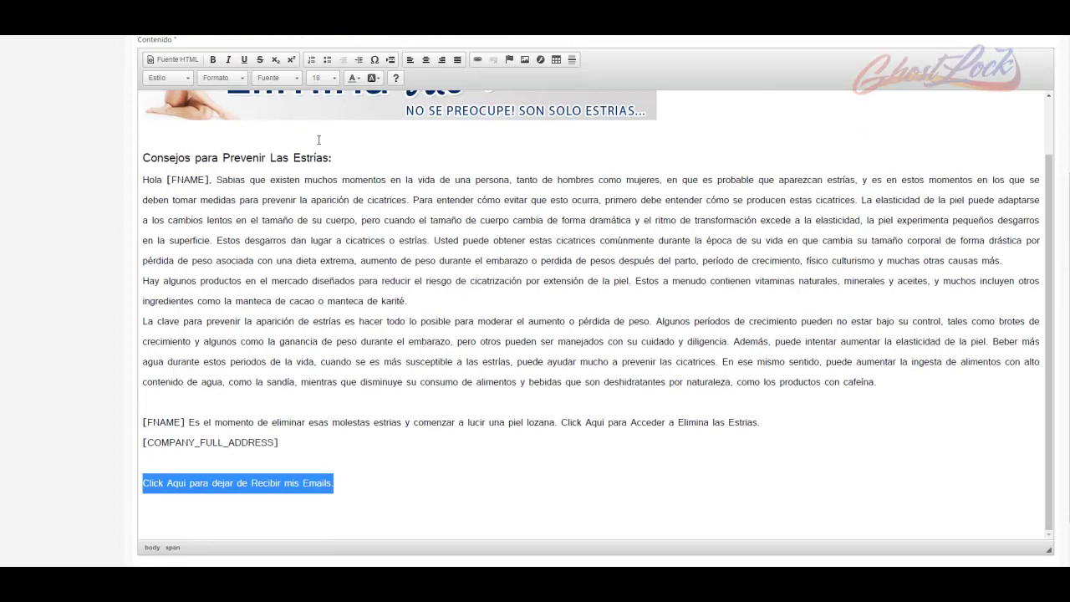
pyautogui.click(478, 60)
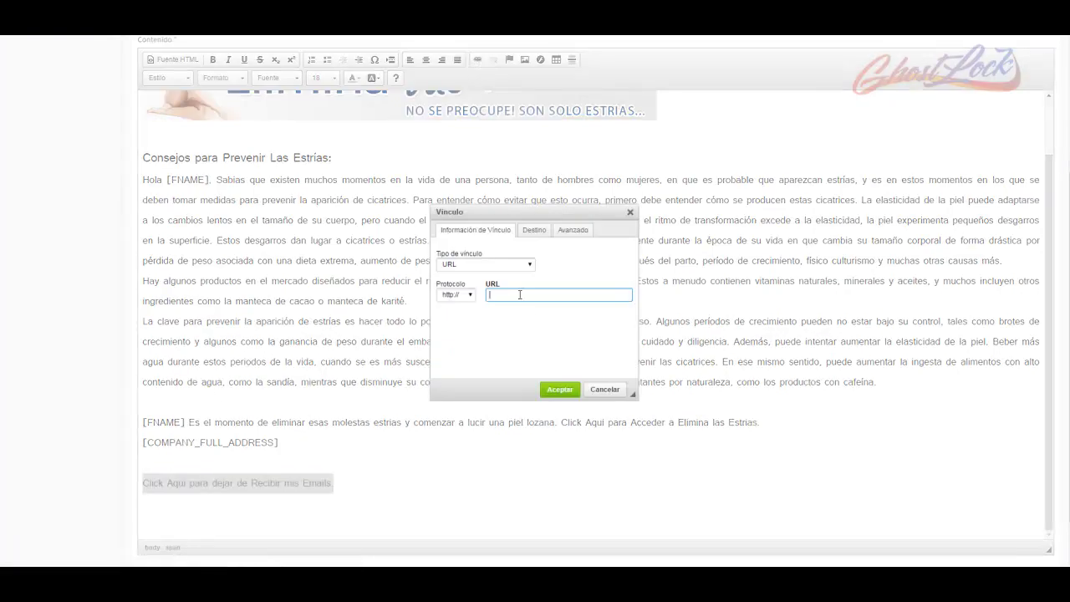
pyautogui.hotkey('ctrl', 'v')
pyautogui.moveTo(491, 295); pyautogui.dragTo(569, 293)
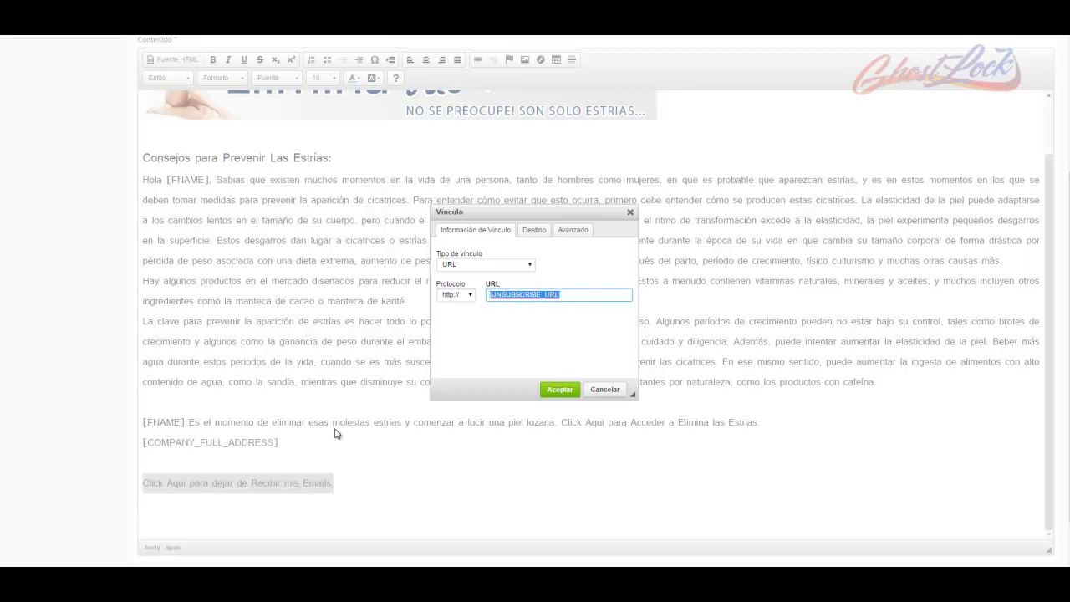
pyautogui.click(557, 390)
pyautogui.click(444, 470)
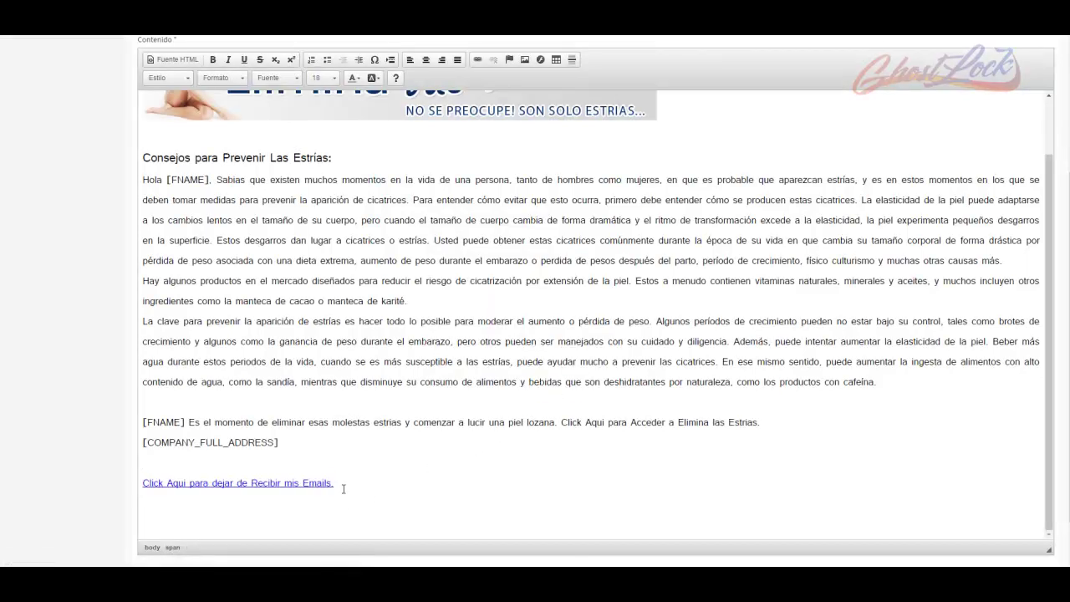
# Set the font size of the unsubscribe link to 16 and add another blank line above it
pyautogui.moveTo(332, 483); pyautogui.dragTo(133, 487)
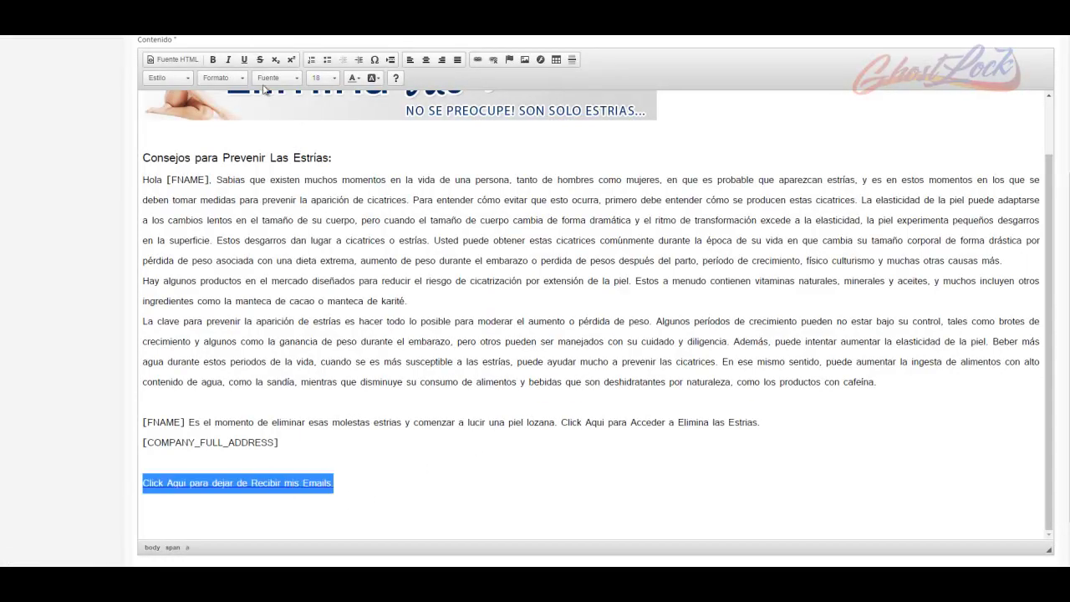
pyautogui.click(324, 77)
pyautogui.scroll(1, 342, 117)
pyautogui.scroll(1, 334, 167)
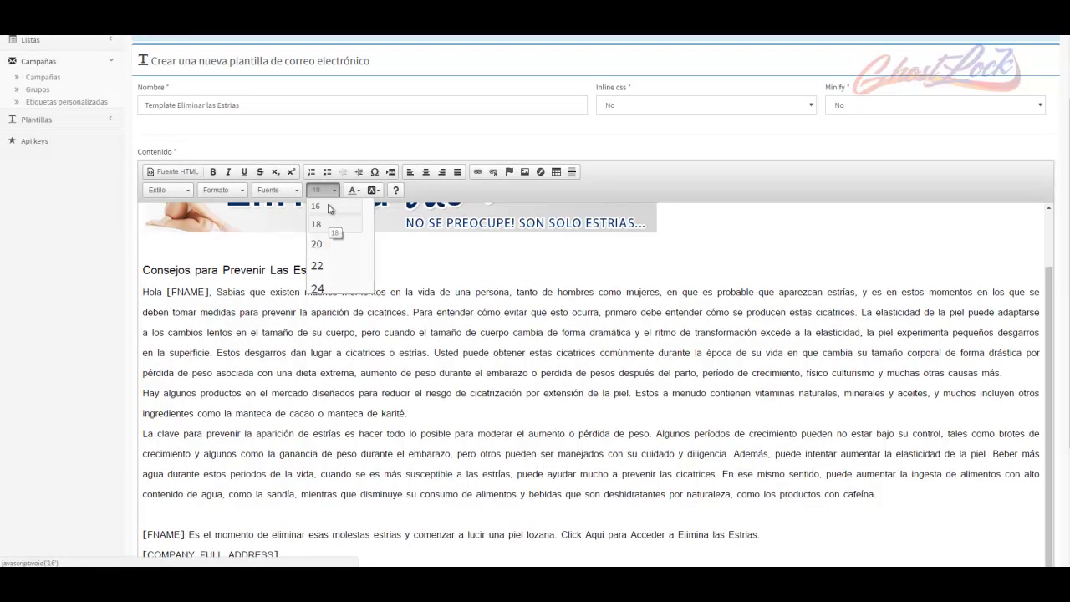
pyautogui.click(328, 206)
pyautogui.scroll(-3, 434, 176)
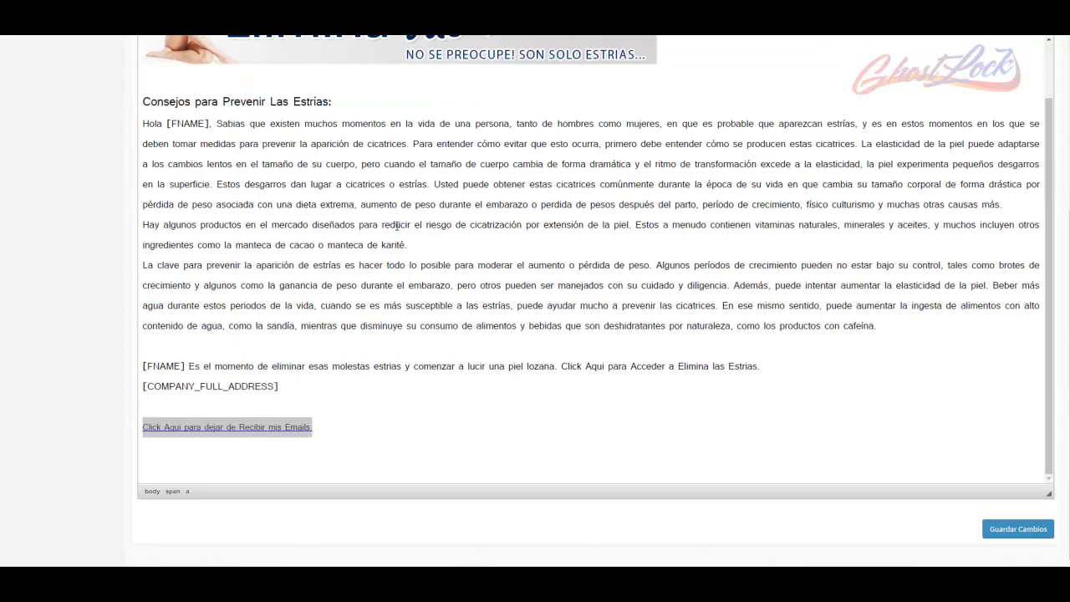
pyautogui.click(360, 437)
pyautogui.click(353, 418)
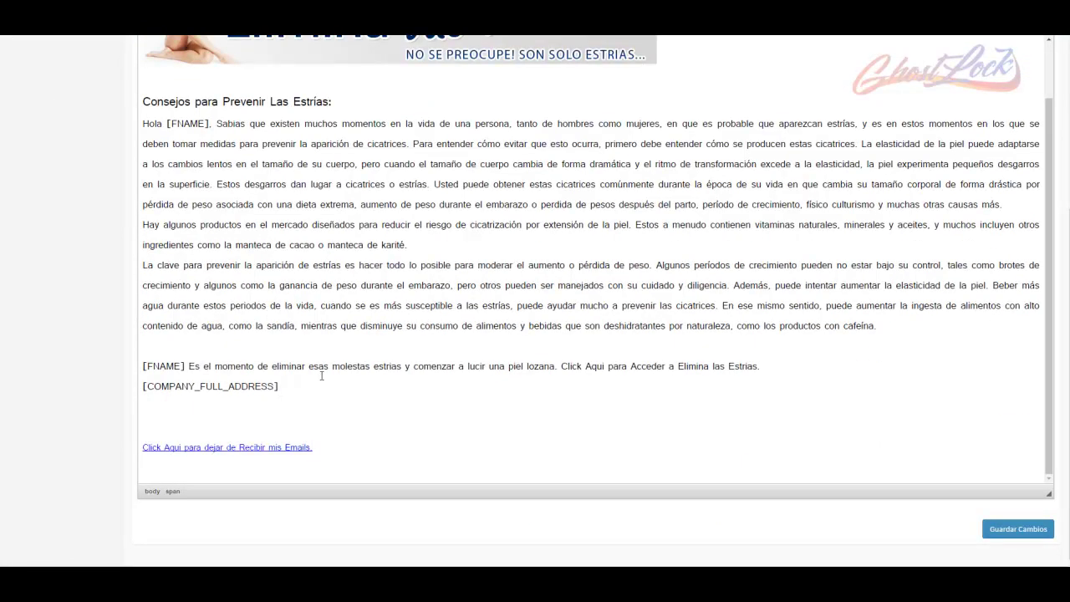
# Turn "Click Aqui para Acceder a Elimina las Estrias." in the closing paragraph into a link to the copied offer URL
pyautogui.moveTo(561, 368); pyautogui.dragTo(760, 368)
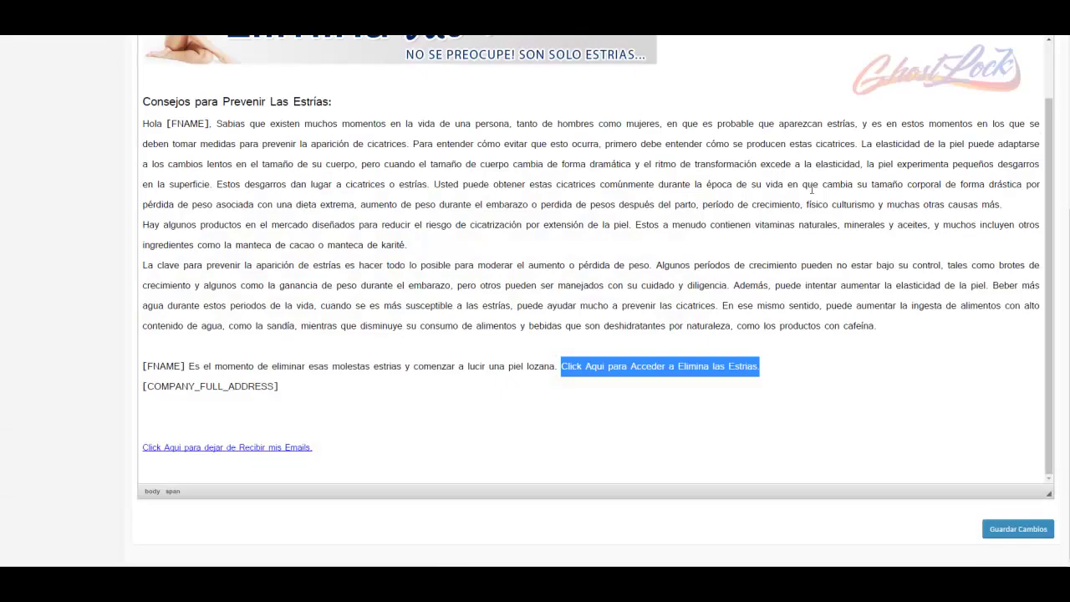
pyautogui.scroll(1, 100, 268)
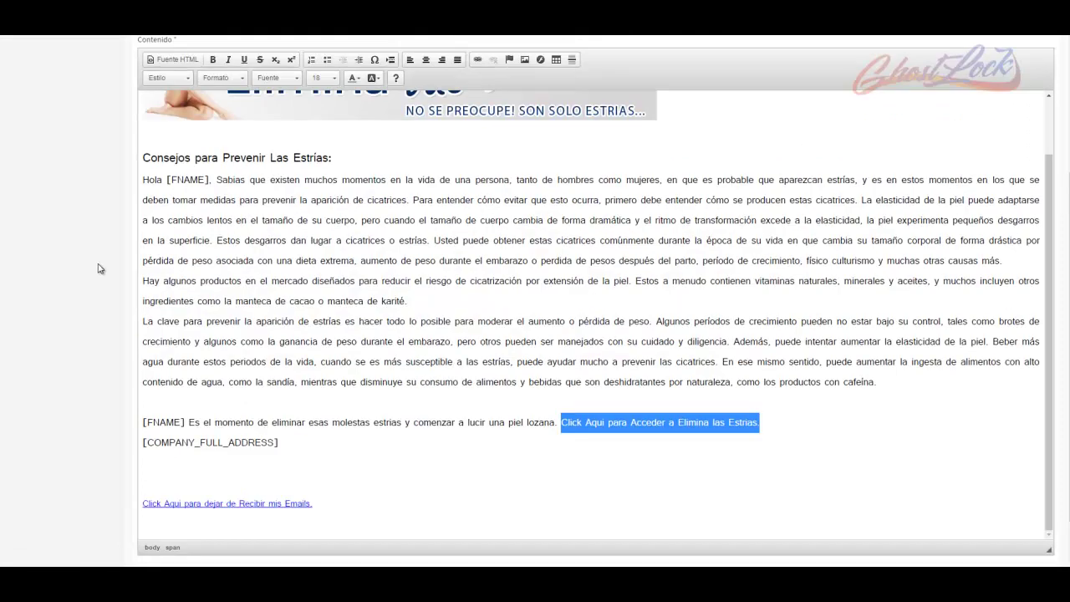
pyautogui.click(477, 59)
pyautogui.hotkey('ctrl', 'v')
pyautogui.click(512, 328)
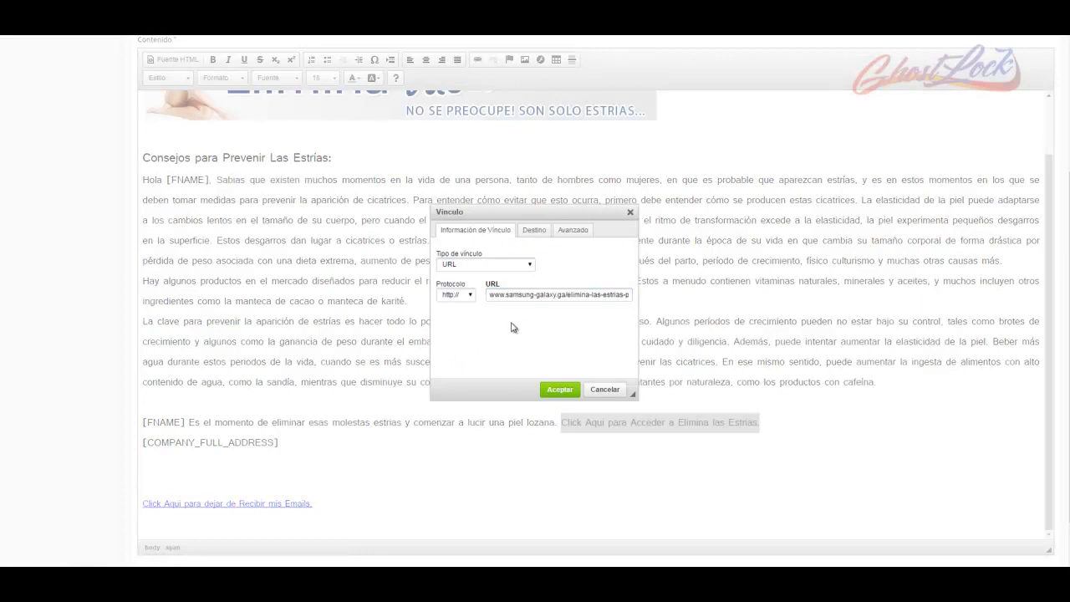
pyautogui.click(560, 389)
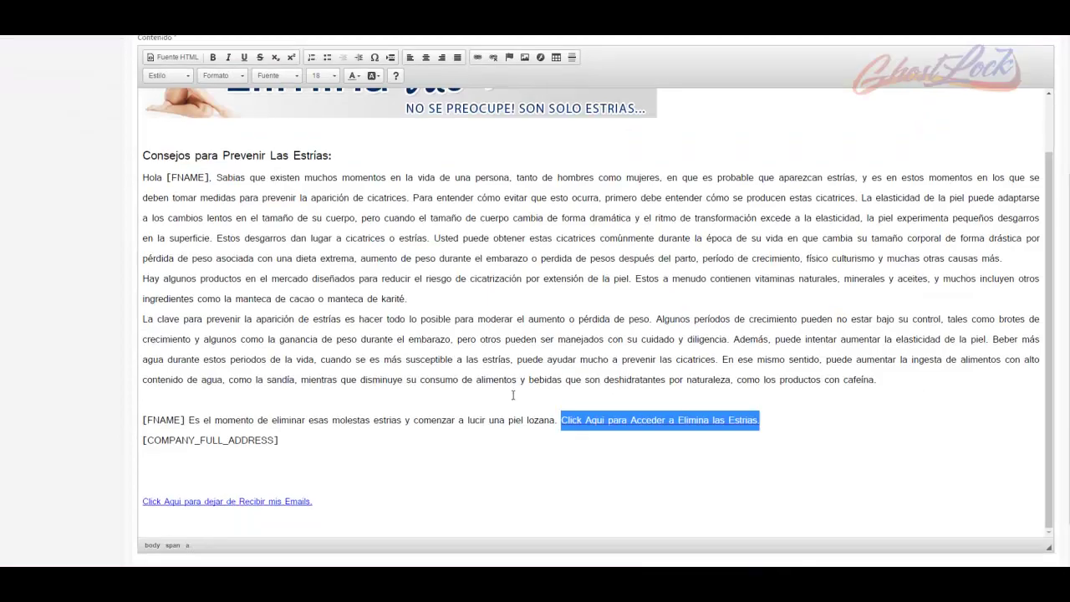
pyautogui.scroll(-1, 530, 341)
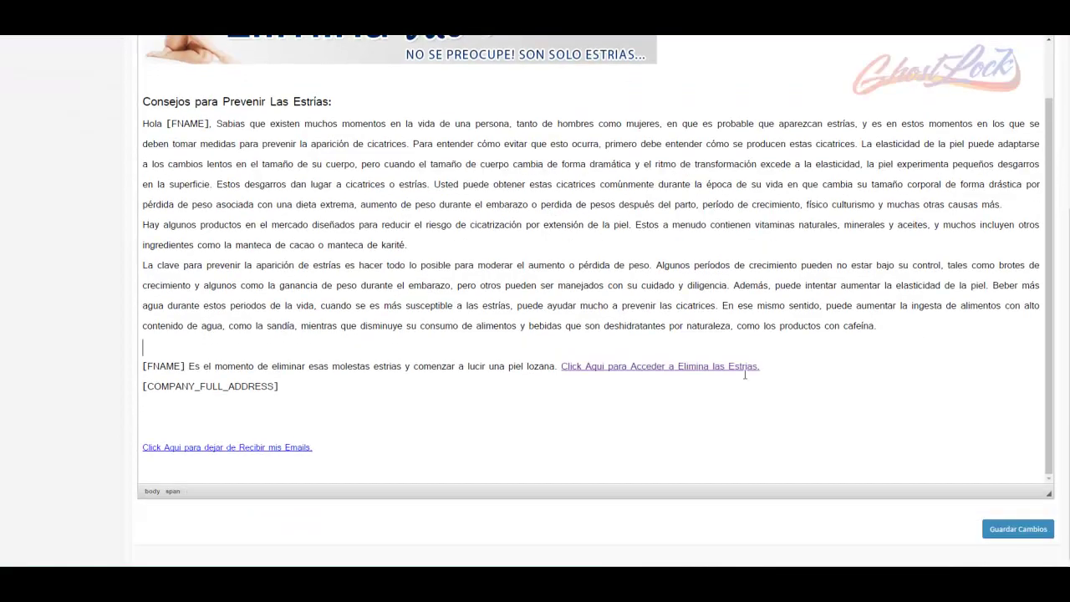
# Add a comma after the [FNAME] tag at the start of the closing paragraph
pyautogui.doubleClick(187, 365)
pyautogui.press('Left')
pyautogui.write(',')
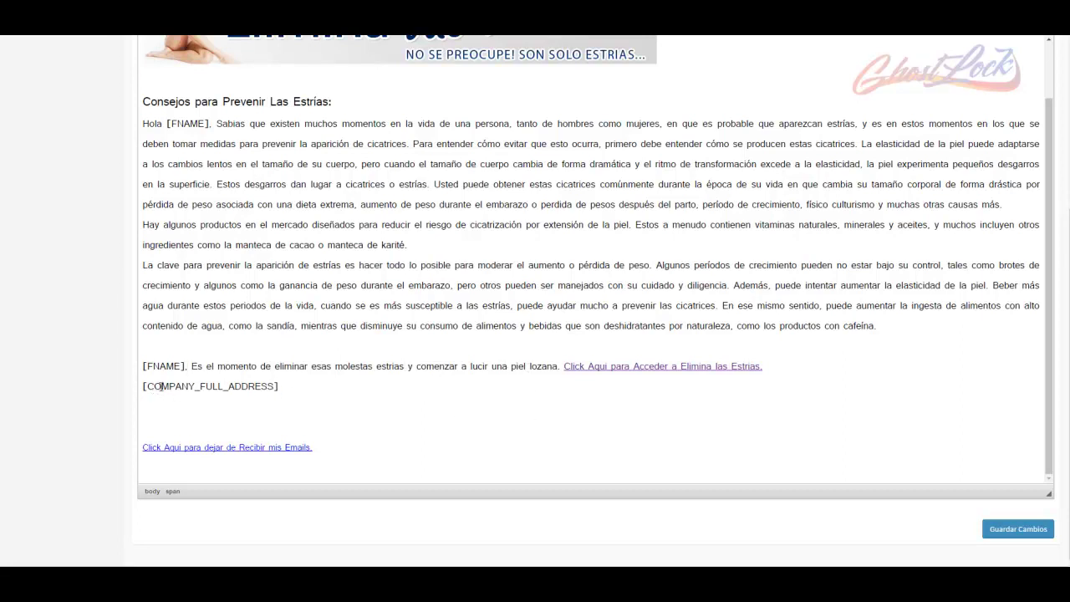
# Insert a blank line above [COMPANY_FULL_ADDRESS] and remove one blank line above the unsubscribe link
pyautogui.press('Return')
pyautogui.click(214, 447)
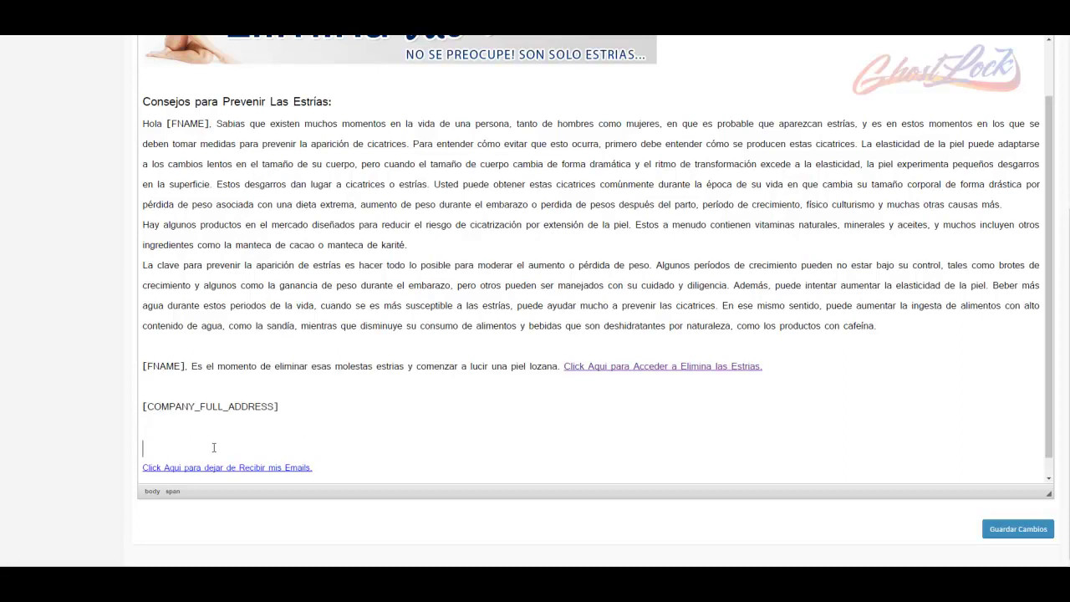
pyautogui.press('BackSpace')
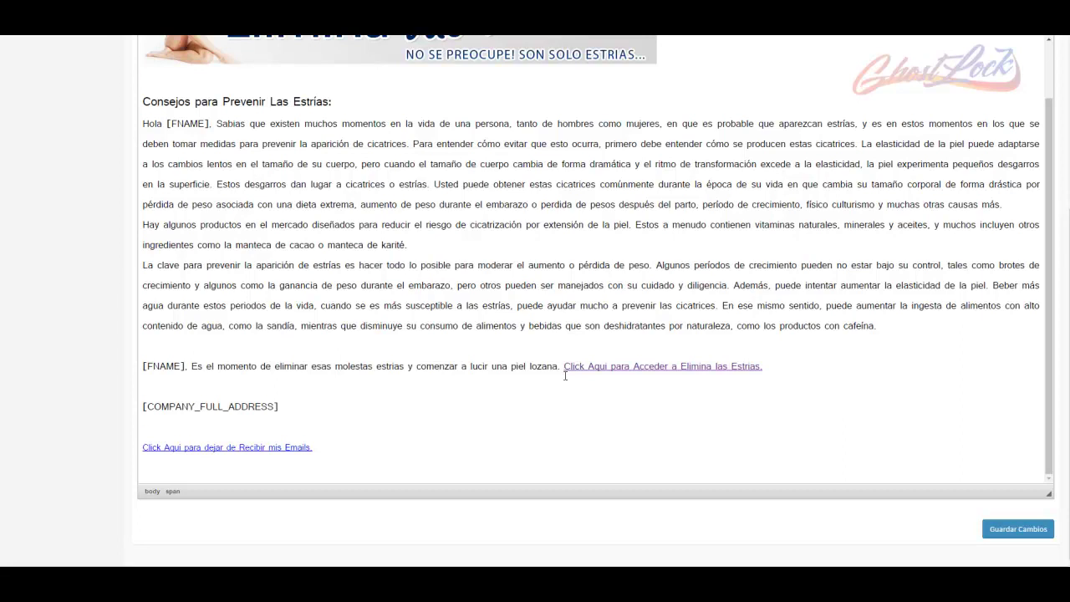
# Review the email content from the banner to the unsubscribe link and save the template
pyautogui.scroll(3, 780, 387)
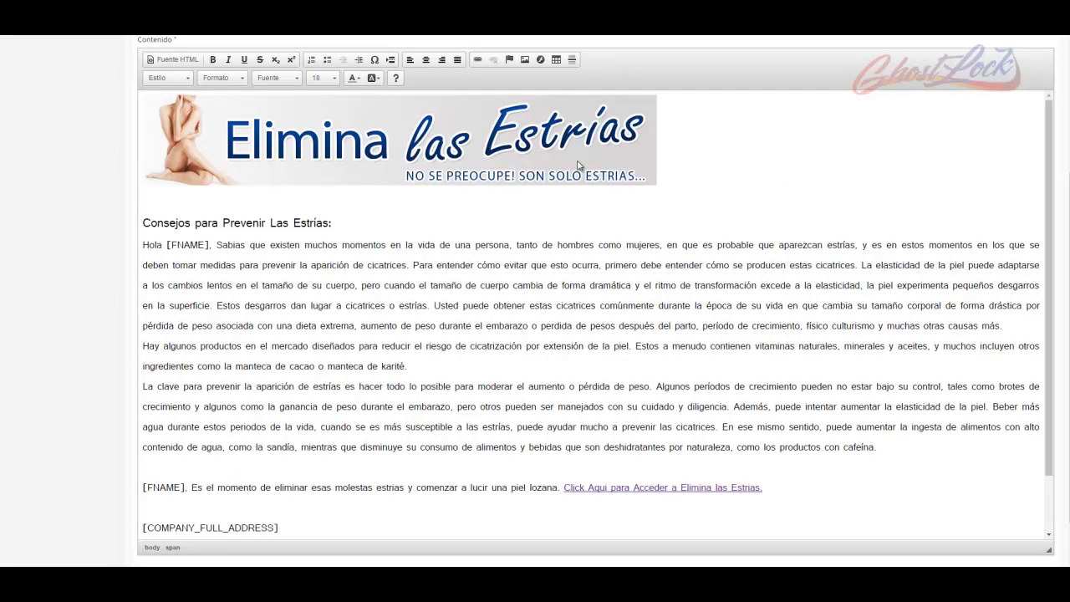
pyautogui.scroll(-2, 813, 387)
pyautogui.scroll(-1, 814, 386)
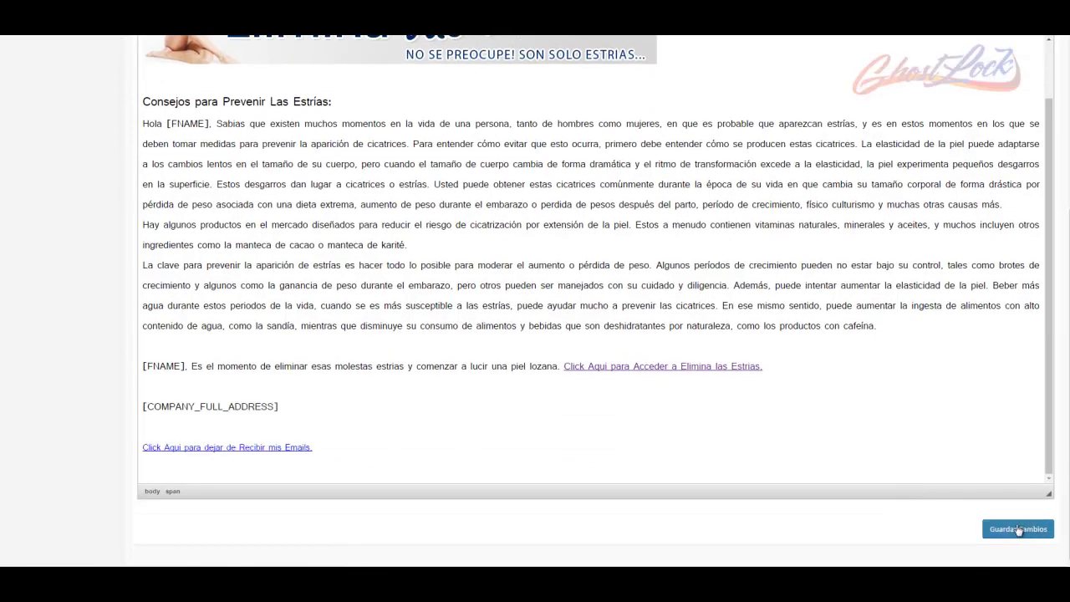
pyautogui.click(1019, 531)
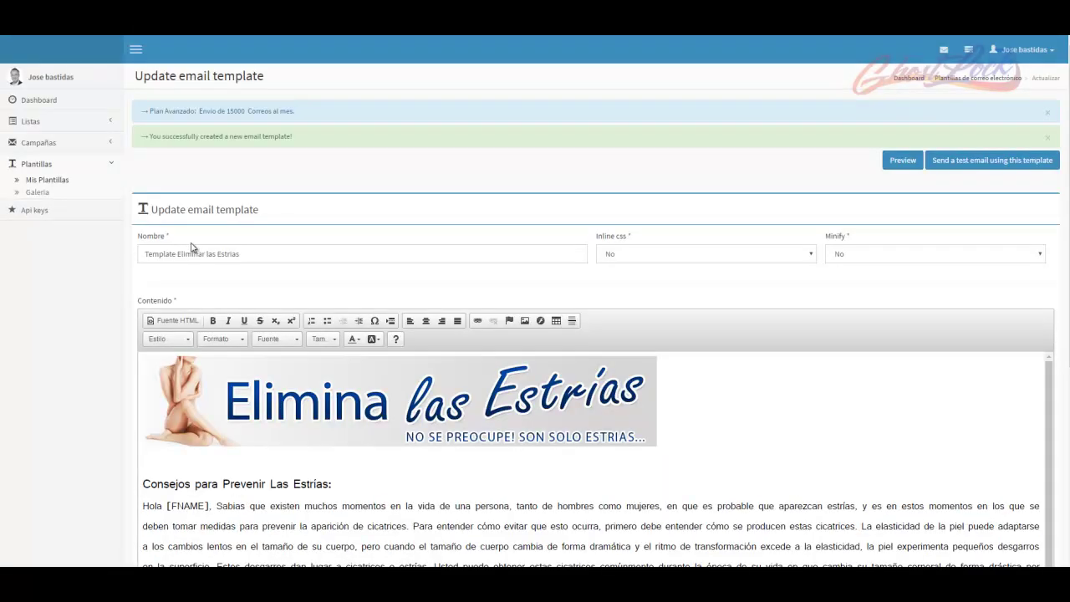
pyautogui.scroll(-8, 192, 251)
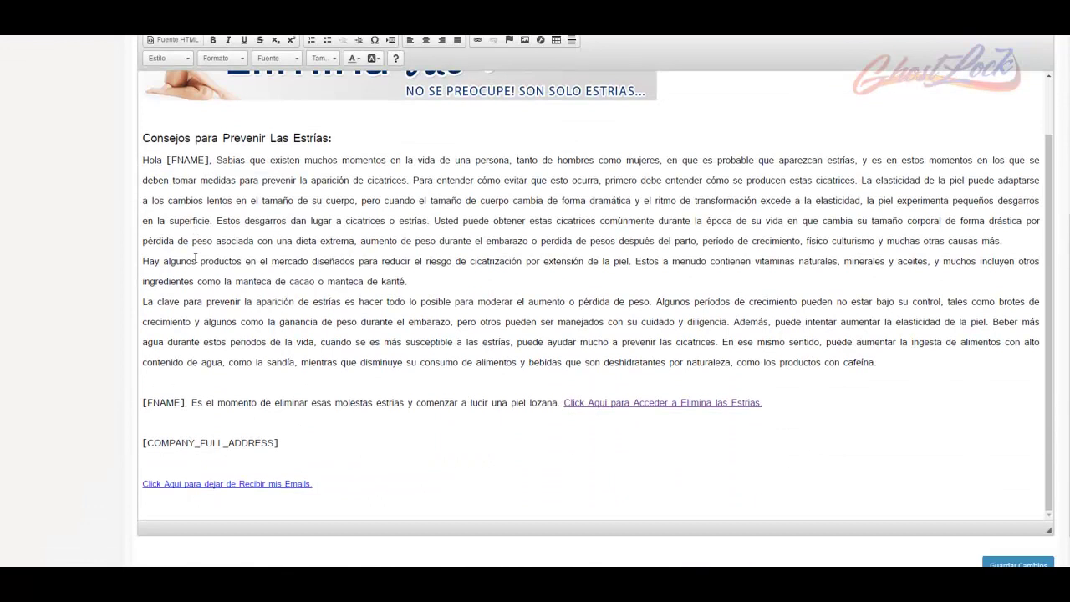
pyautogui.scroll(8, 194, 260)
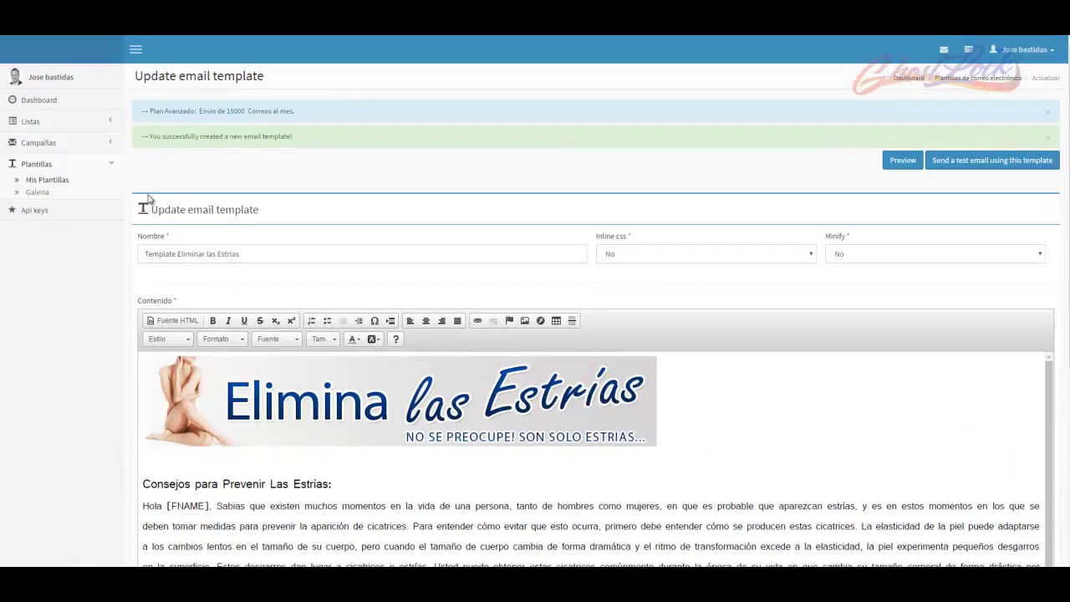
# Create and save a new campaign group named "Elimina las Estrias"
pyautogui.click(87, 146)
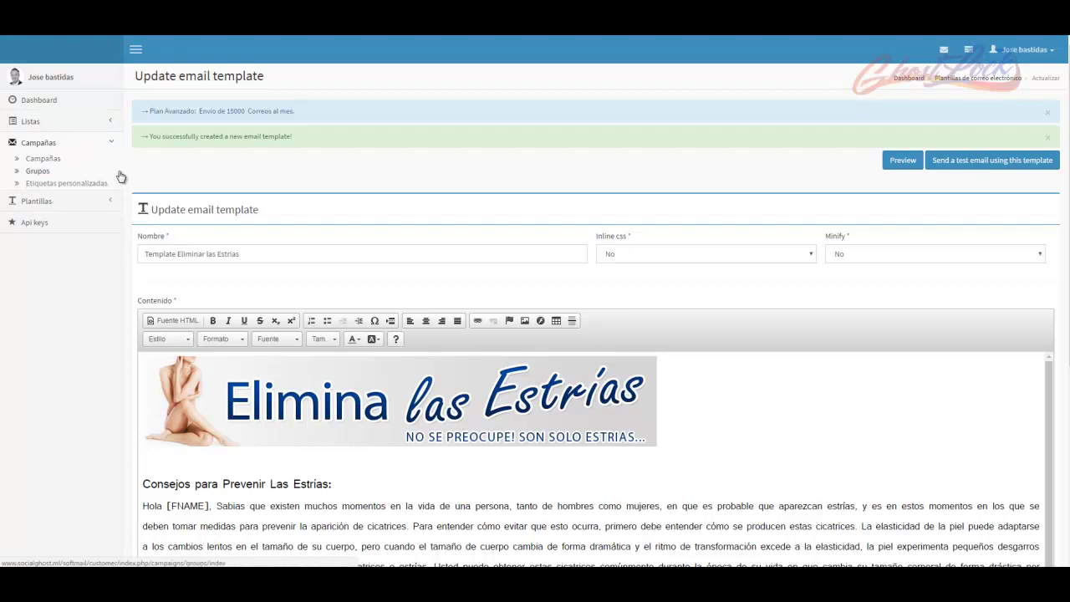
pyautogui.click(36, 172)
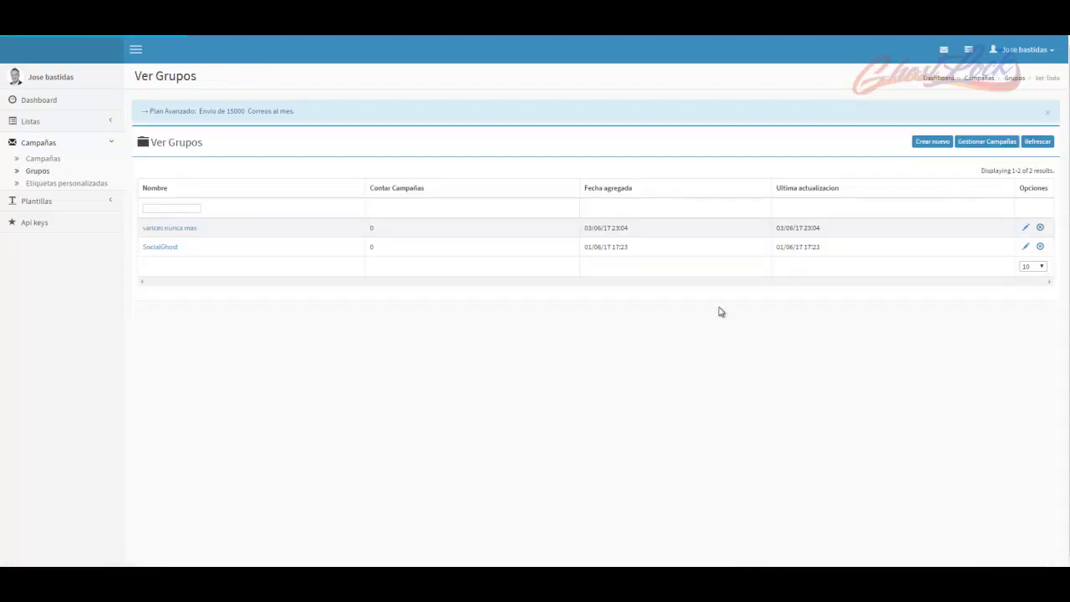
pyautogui.click(938, 144)
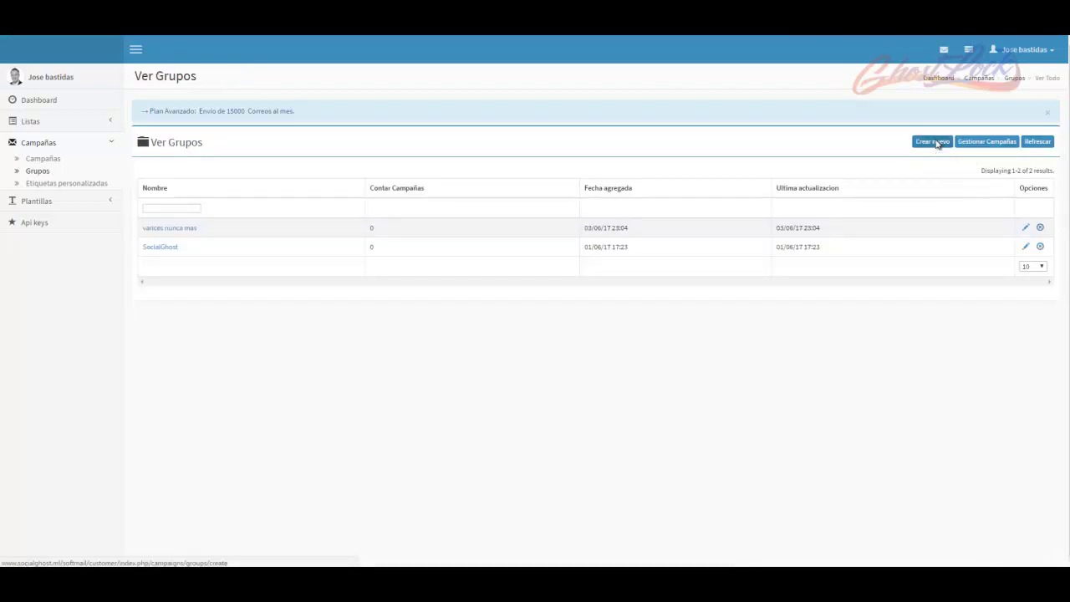
pyautogui.click(384, 190)
pyautogui.write('Eli')
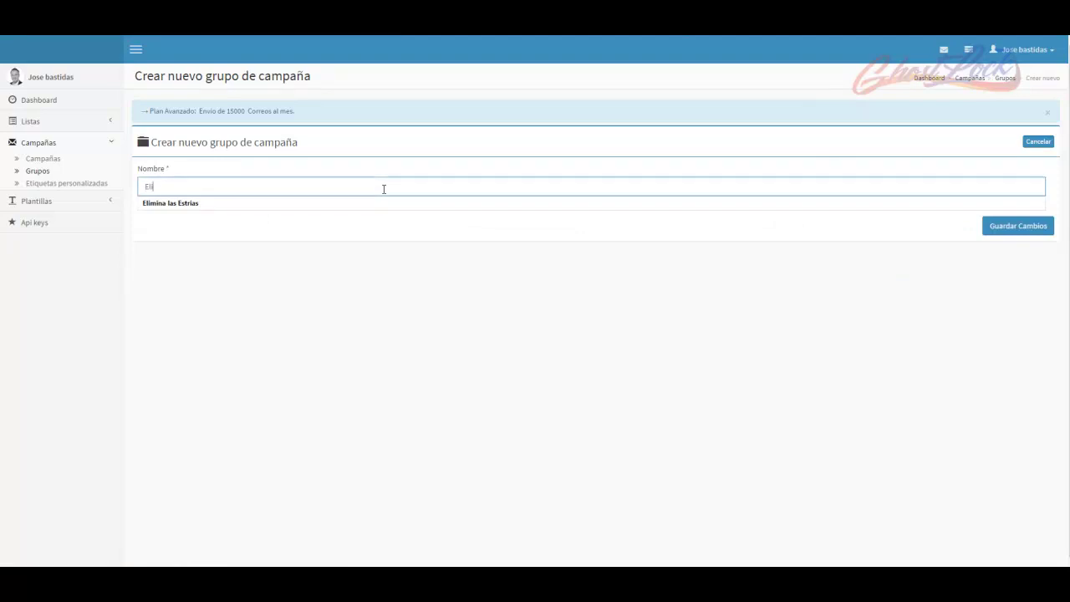
pyautogui.press('Down')
pyautogui.press('Return')
pyautogui.click(401, 276)
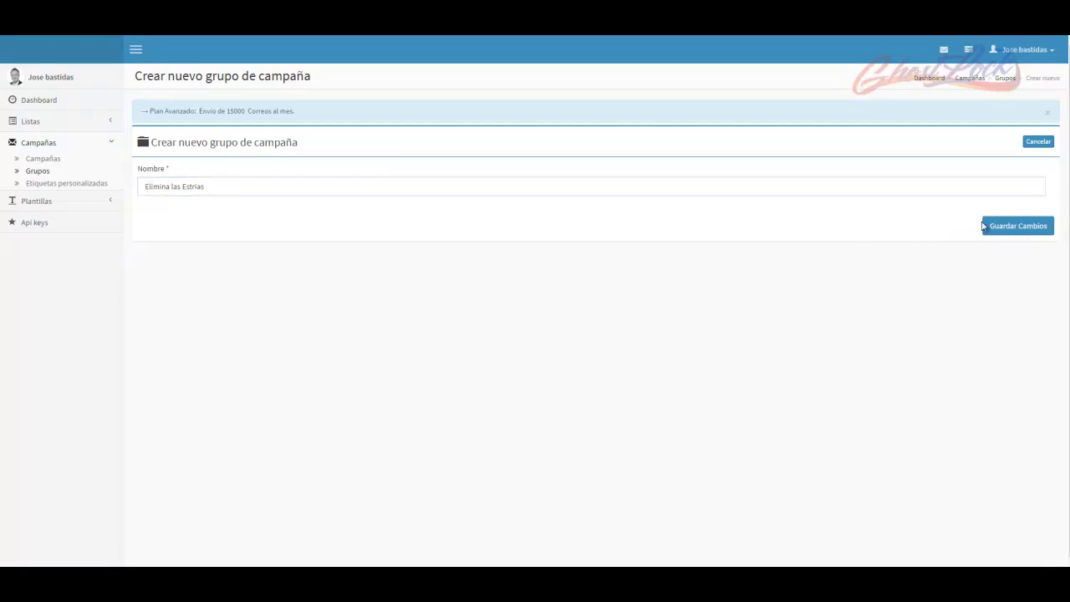
pyautogui.click(1020, 229)
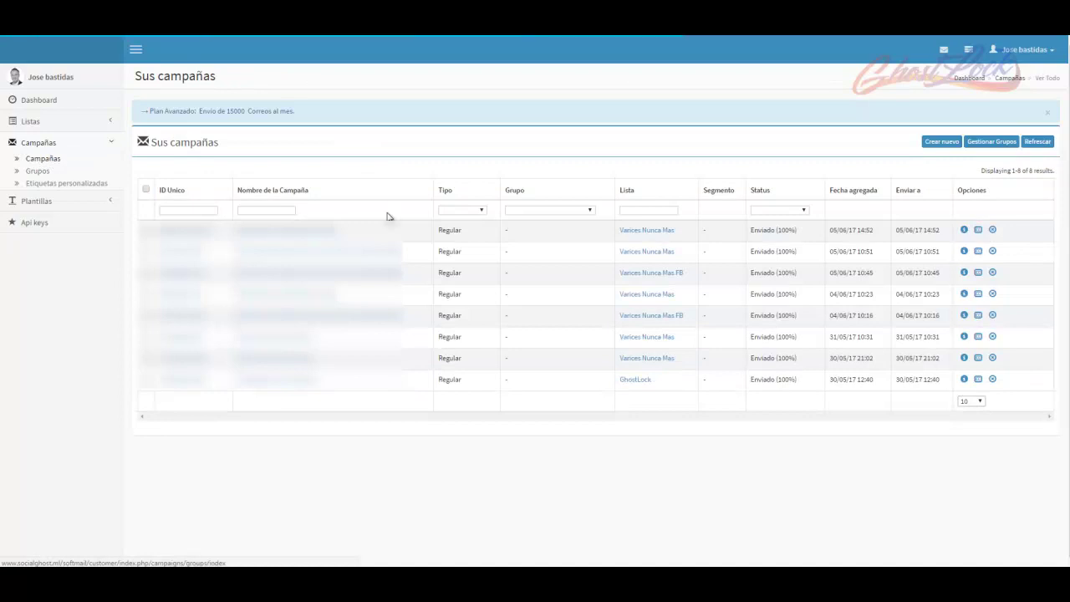
# Start a new campaign and name it "Consejos para Prevenir Las Estrias", using the title line from correo01.txt in Notepad
pyautogui.click(942, 142)
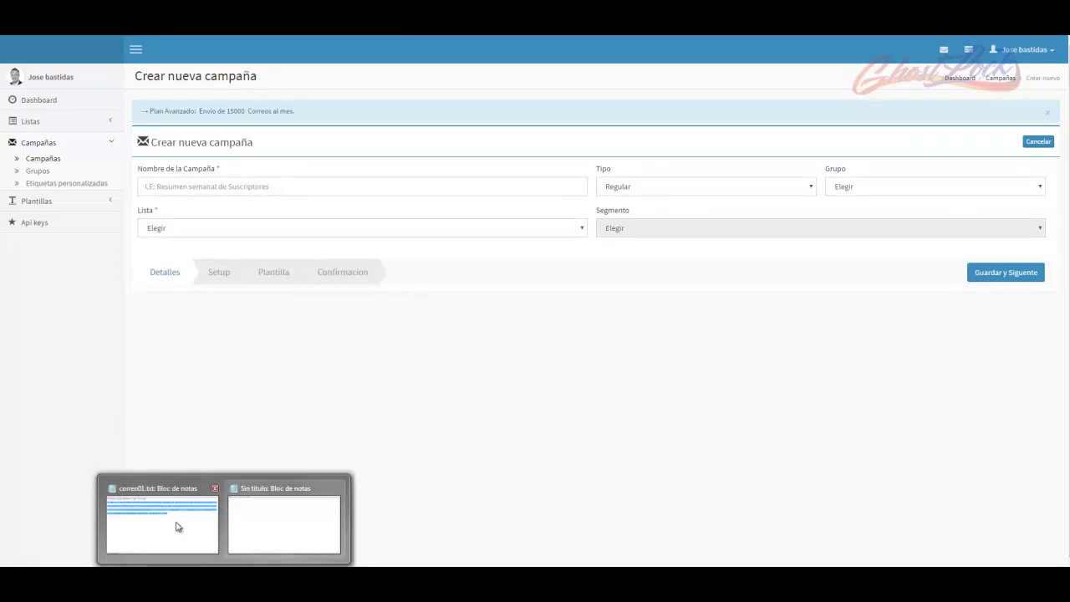
pyautogui.click(177, 528)
pyautogui.moveTo(454, 129); pyautogui.dragTo(199, 129)
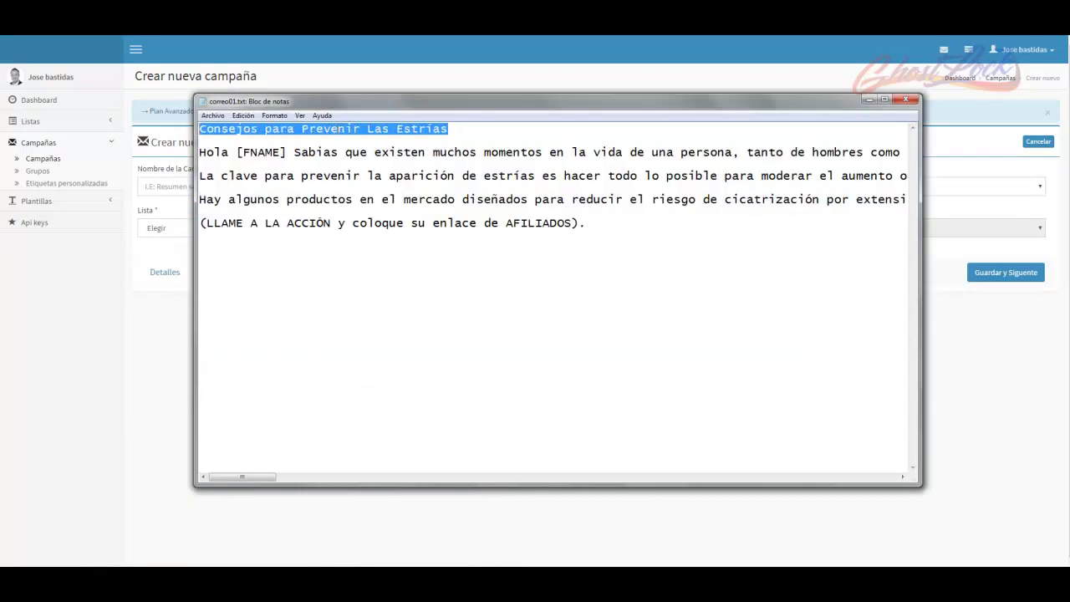
pyautogui.click(307, 525)
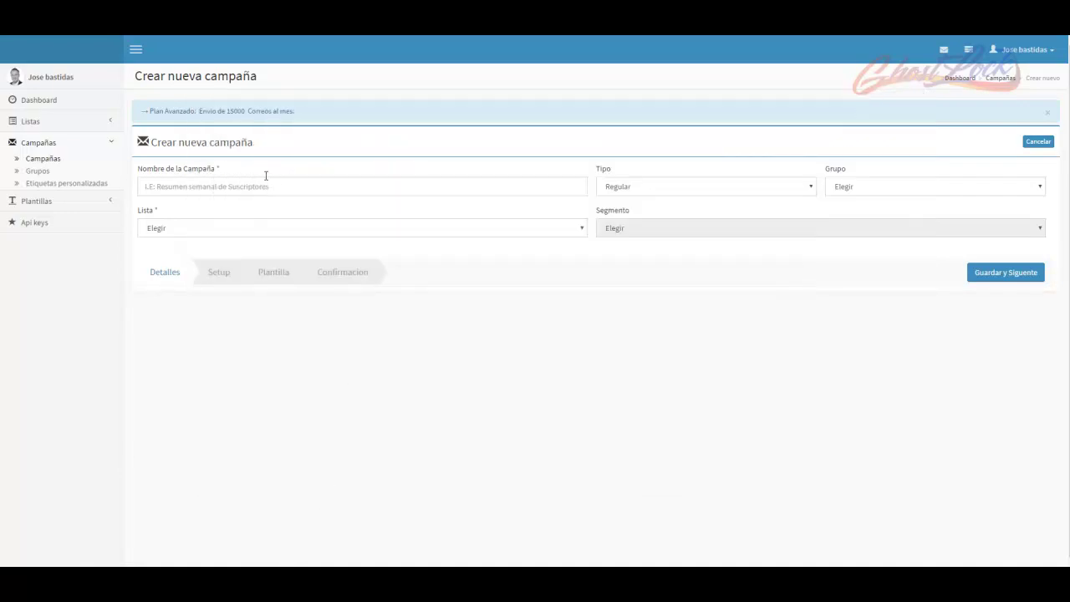
pyautogui.click(248, 187)
pyautogui.write('Consejos para Prevenir Las Estrias')
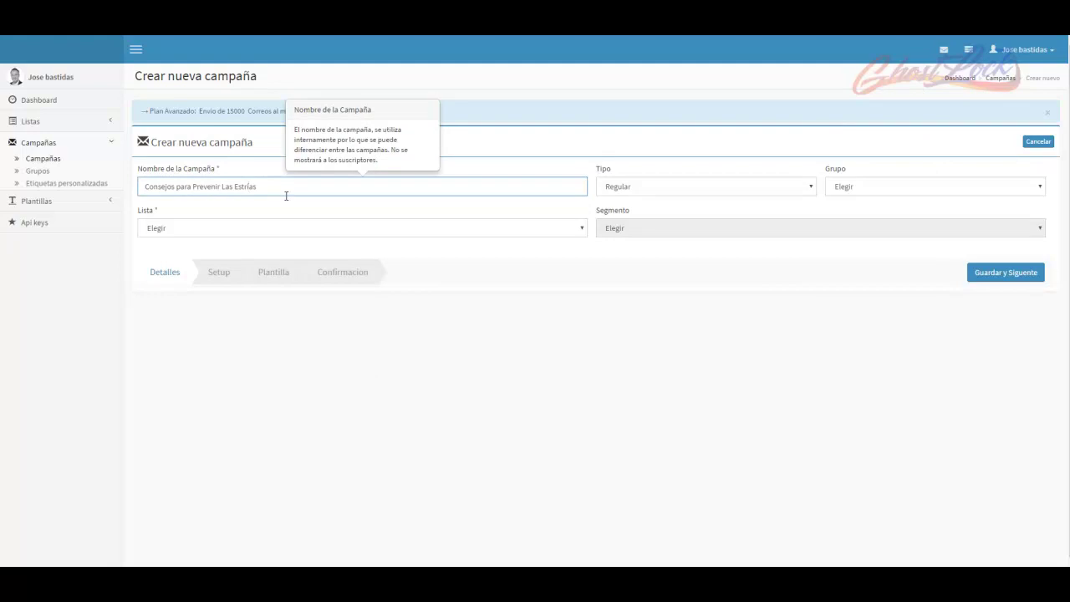
pyautogui.click(348, 354)
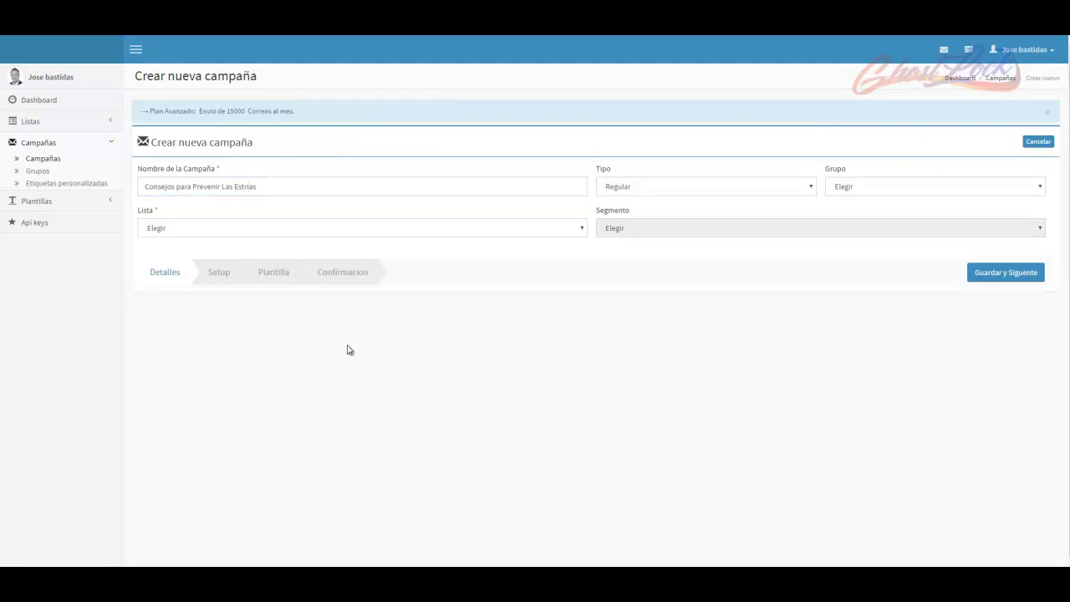
# Set the campaign type to Autoresponder and assign it to the group "Elimina las Estrias"
pyautogui.click(658, 187)
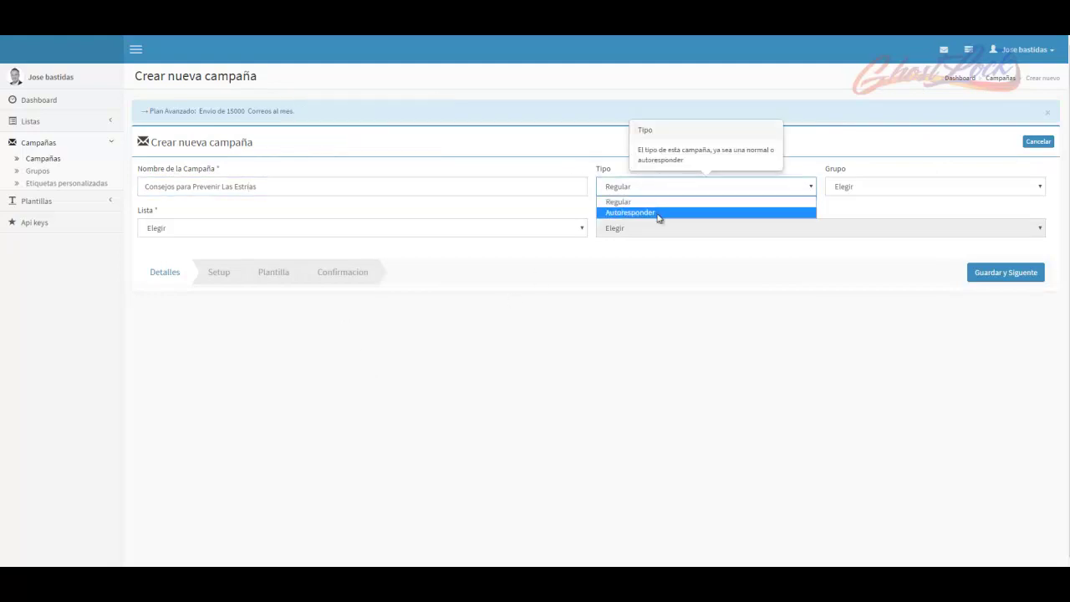
pyautogui.click(658, 213)
pyautogui.click(895, 190)
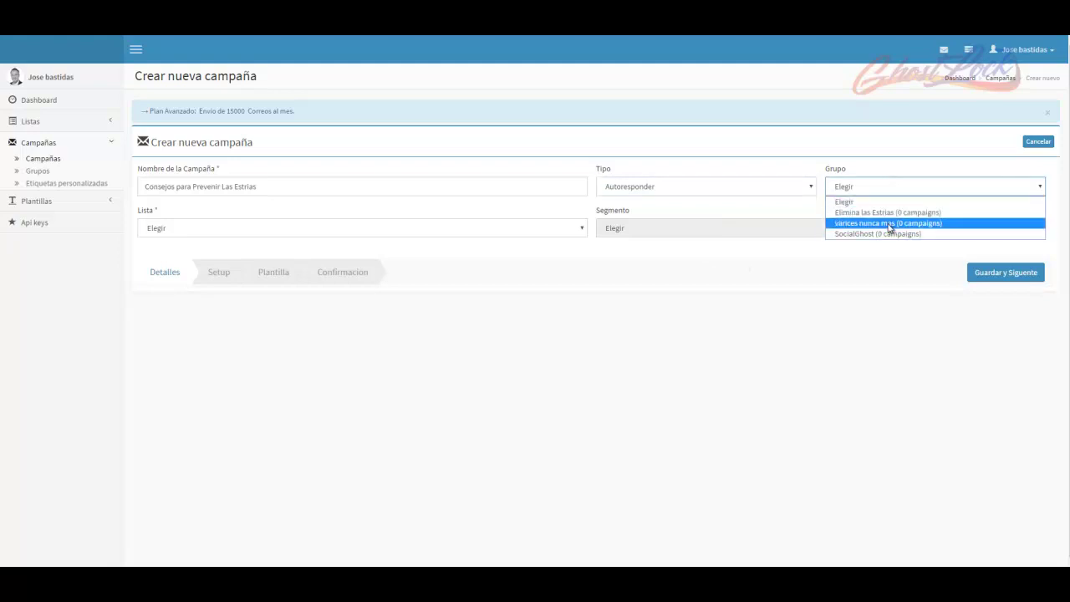
pyautogui.click(887, 213)
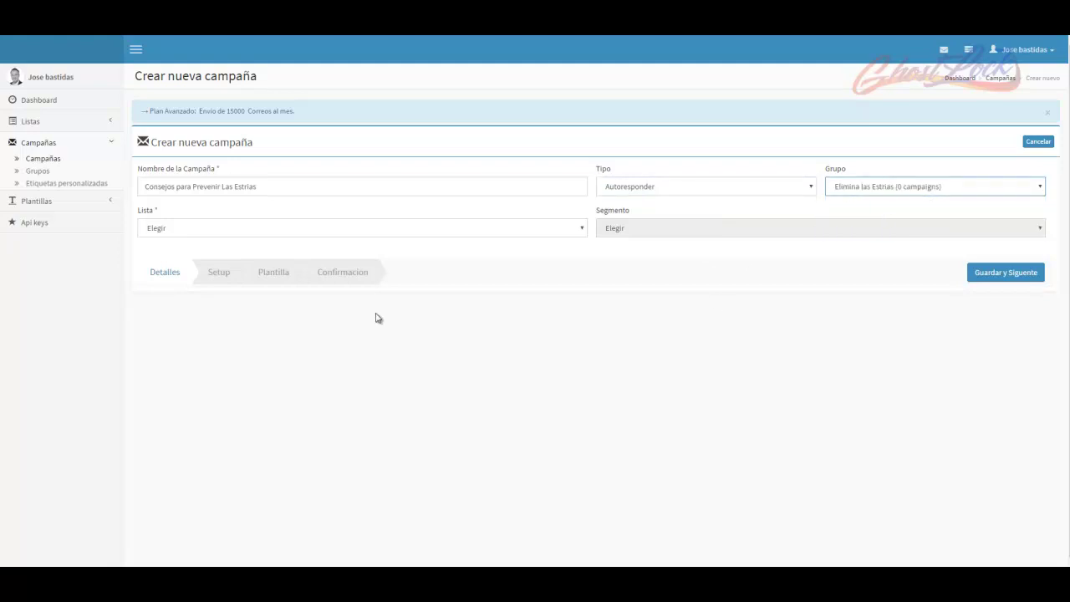
# Choose the "Elimina las Estrias" subscriber list without a segment, then save the campaign details and continue
pyautogui.click(484, 229)
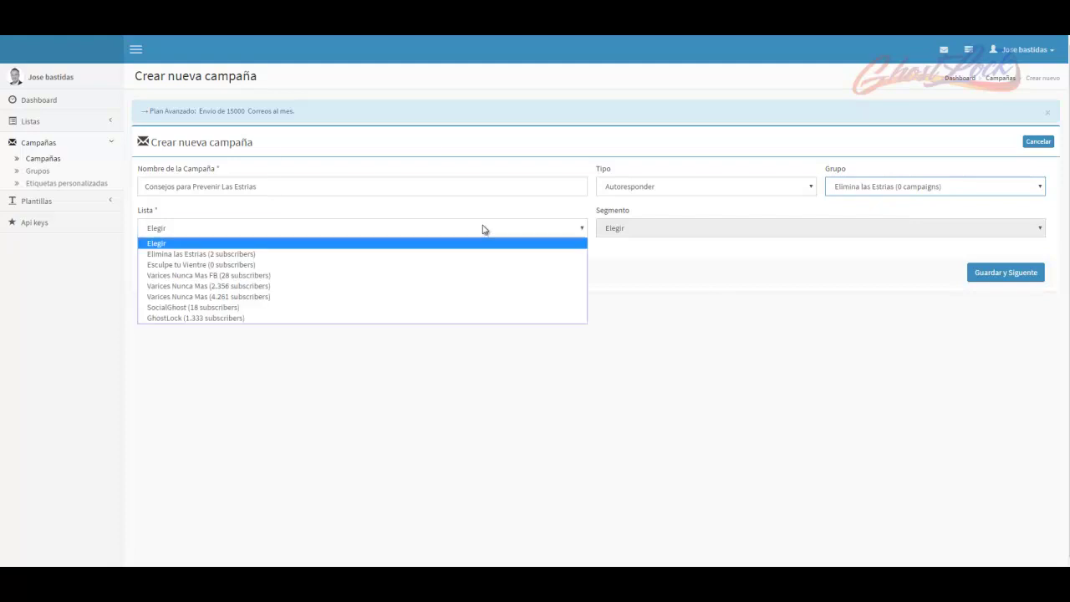
pyautogui.click(374, 257)
pyautogui.click(691, 230)
pyautogui.click(692, 232)
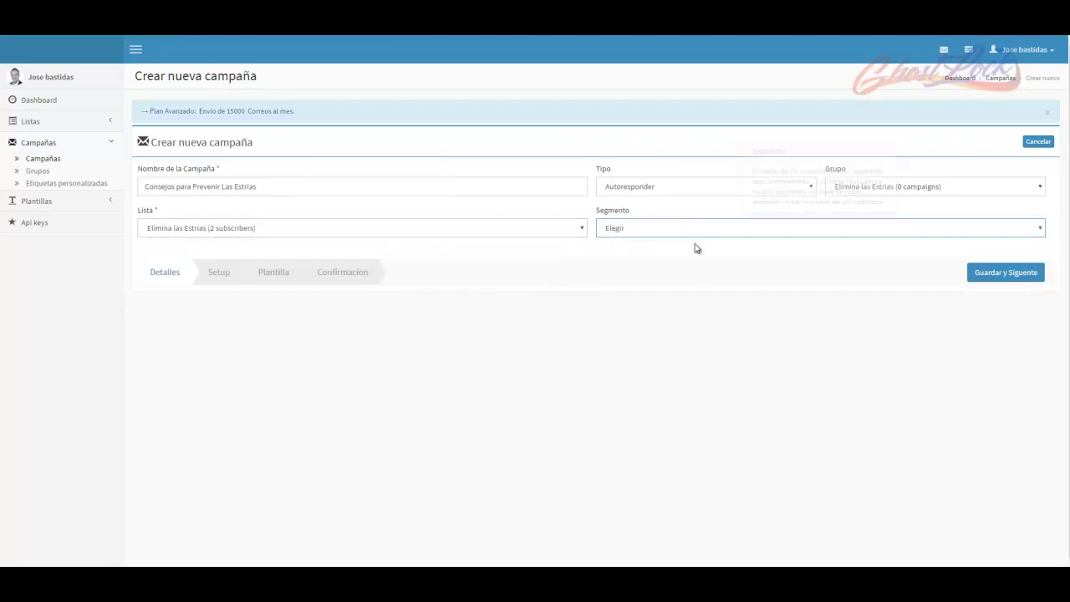
pyautogui.click(686, 334)
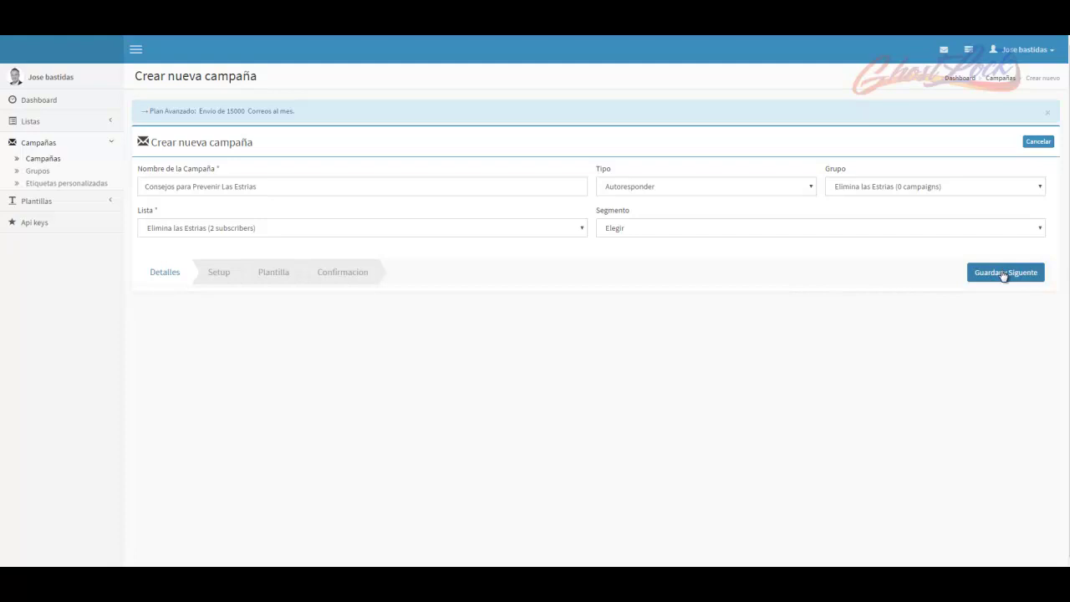
pyautogui.click(1001, 275)
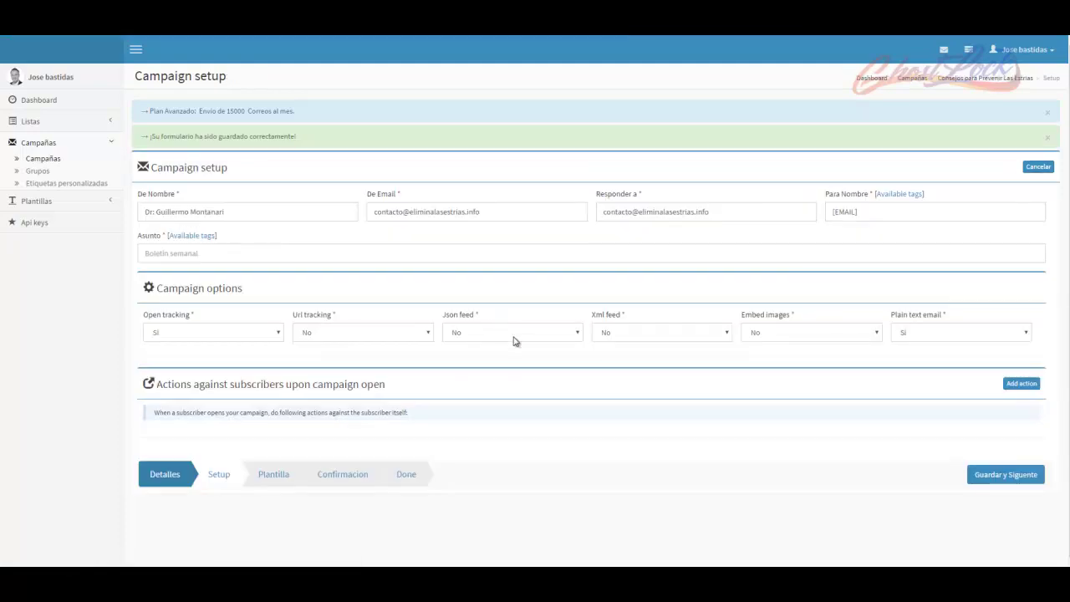
# Set the campaign's email subject to "Consejos para Prevenir Las Estrias"
pyautogui.click(222, 253)
pyautogui.write('Consejos para Prevenir Las Estrias')
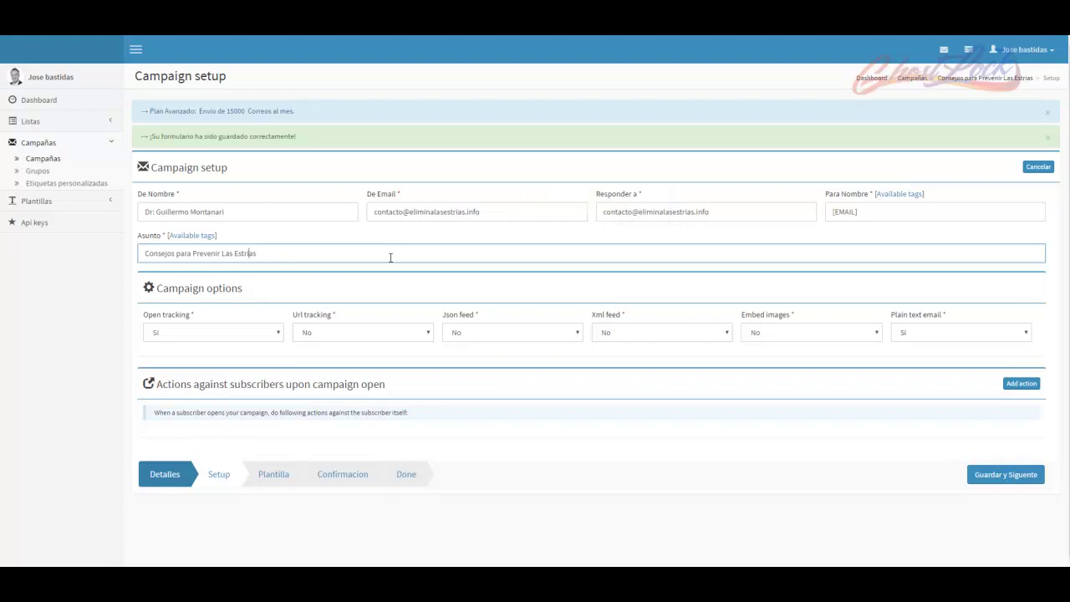
pyautogui.click(404, 281)
# Set Url tracking to Si, then save the campaign setup and continue
pyautogui.click(349, 331)
pyautogui.click(339, 348)
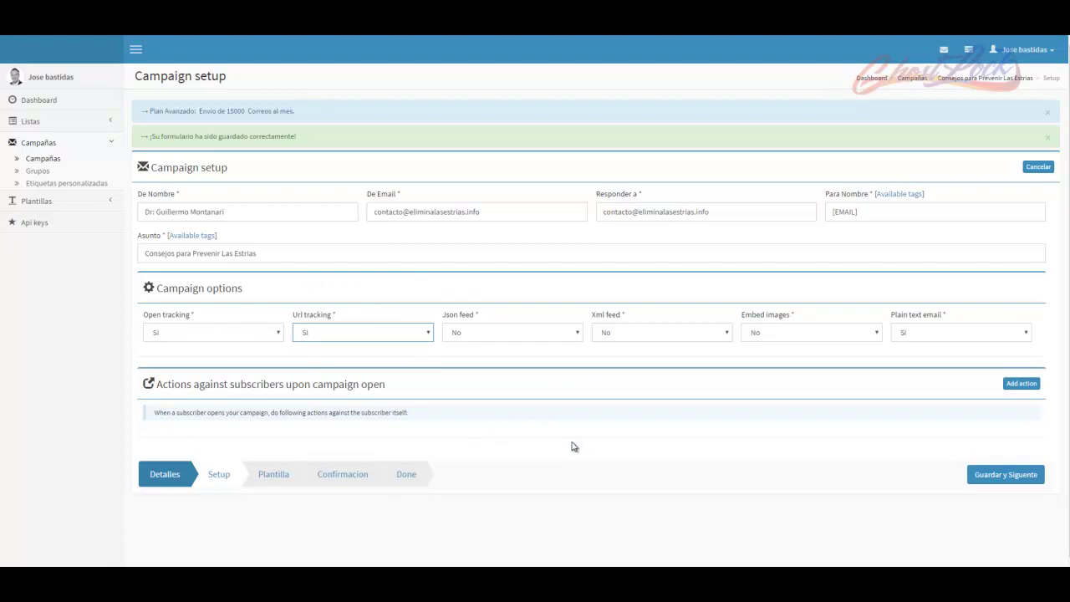
pyautogui.scroll(-1, 574, 447)
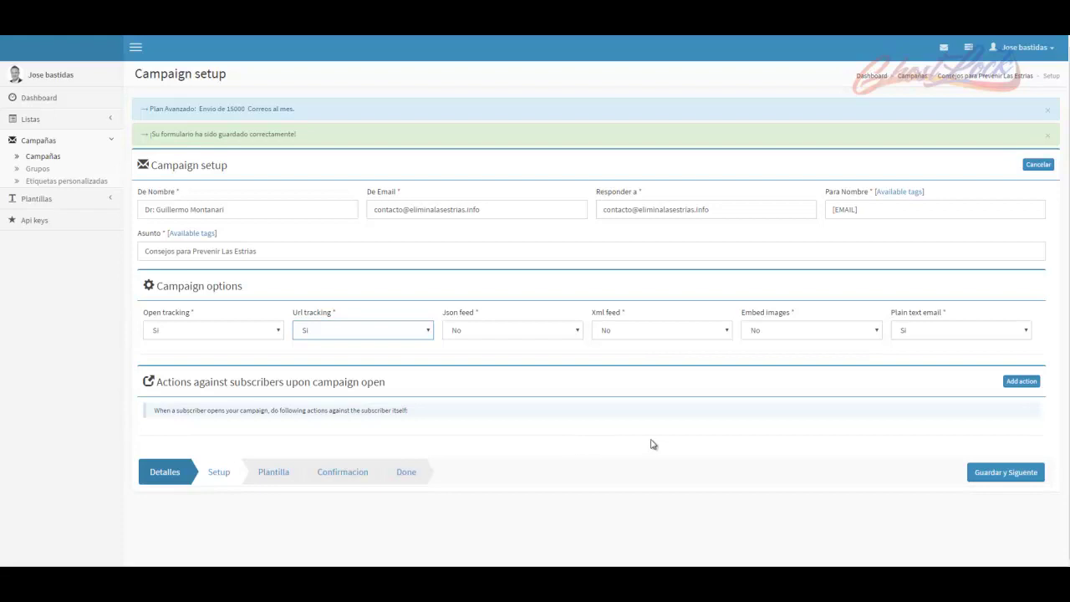
pyautogui.click(1001, 474)
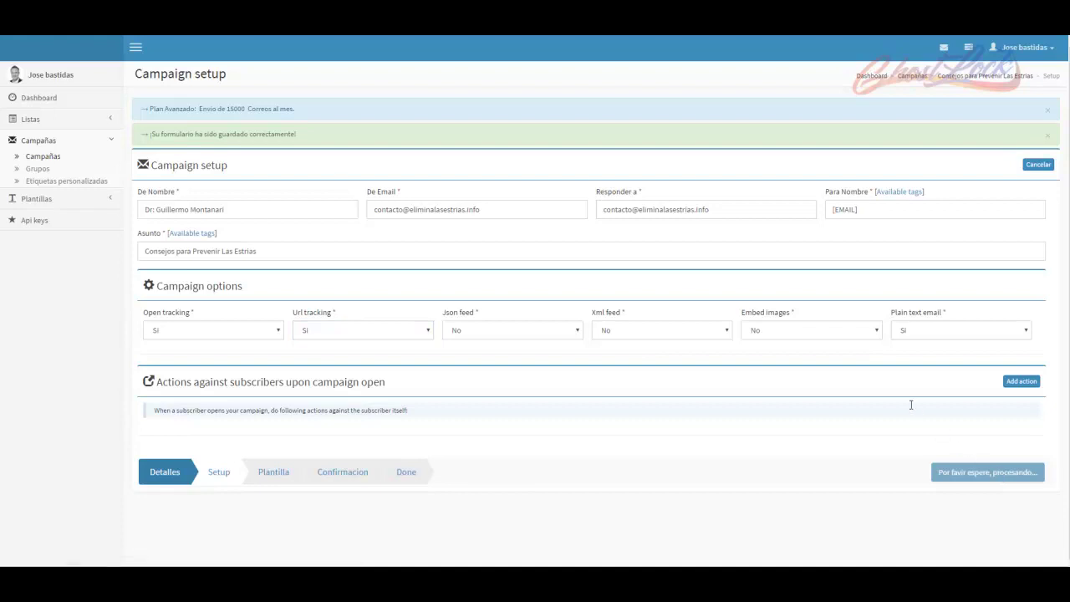
# Load the saved template "Template Eliminar las Estrias" as the campaign's email content
pyautogui.scroll(-5, 563, 360)
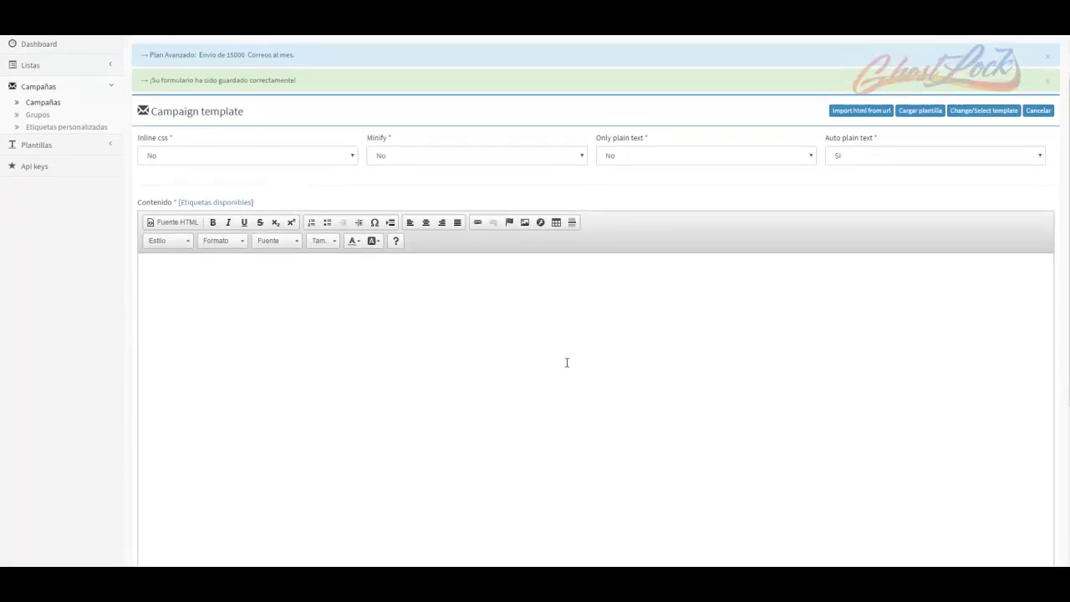
pyautogui.scroll(-3, 571, 358)
pyautogui.scroll(10, 590, 363)
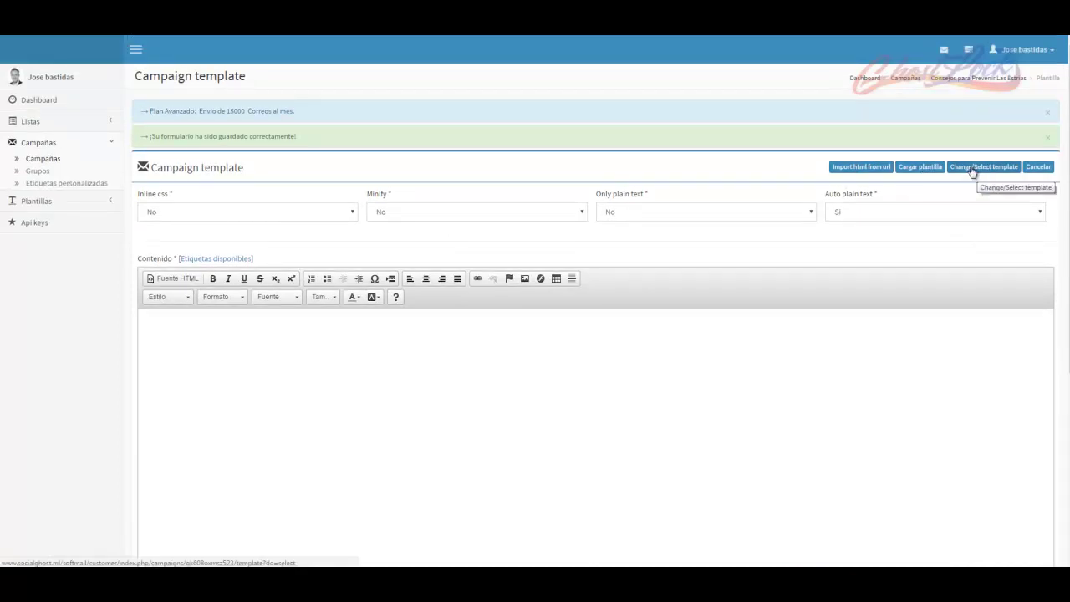
pyautogui.click(986, 171)
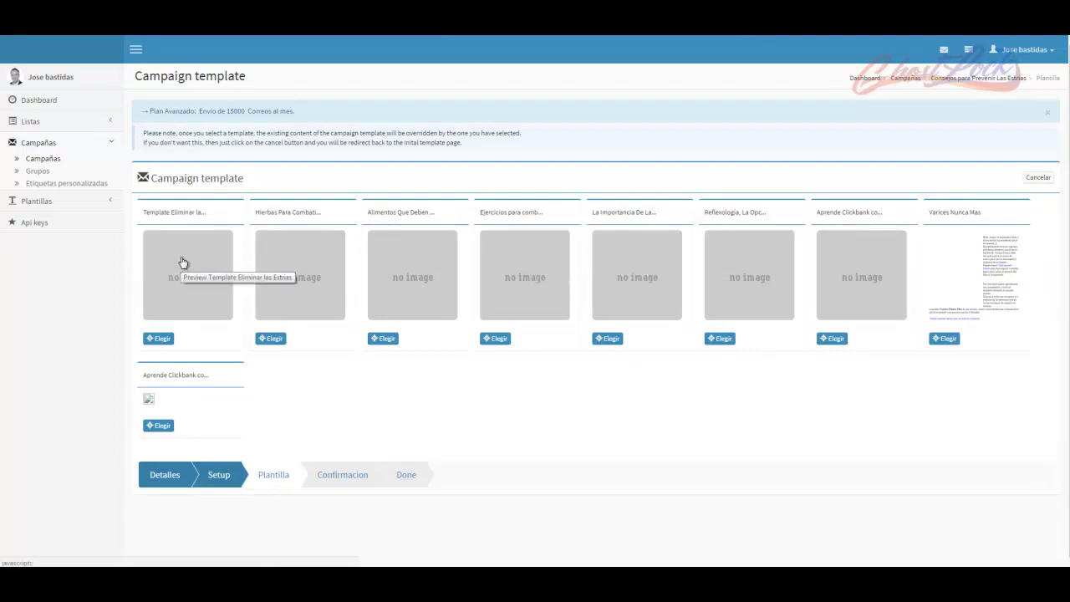
pyautogui.click(157, 338)
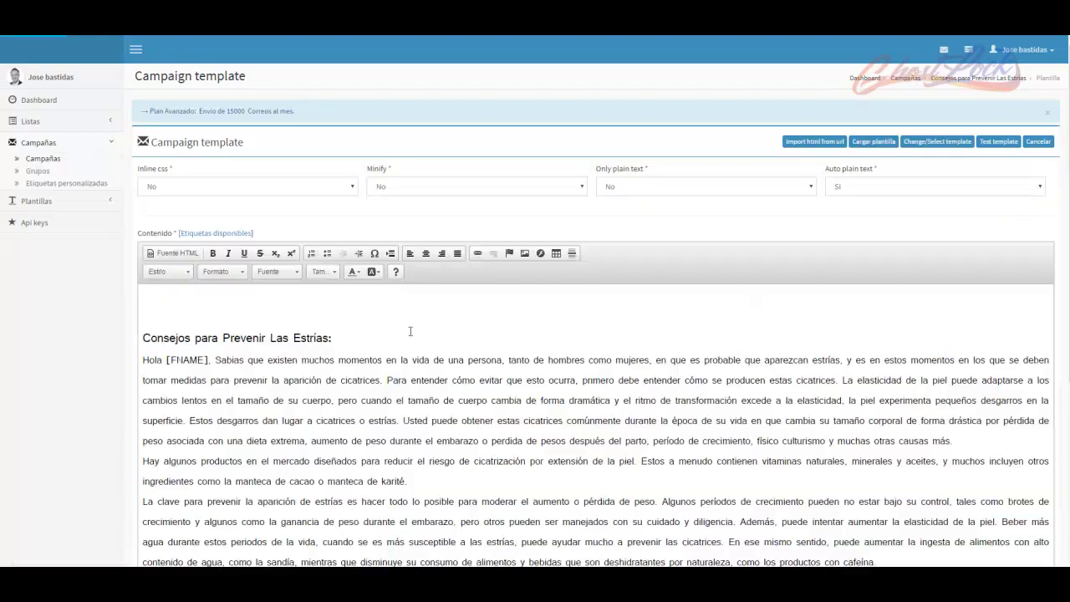
# Review the loaded email content from the header banner down to the company address tag and unsubscribe link
pyautogui.scroll(-1, 808, 383)
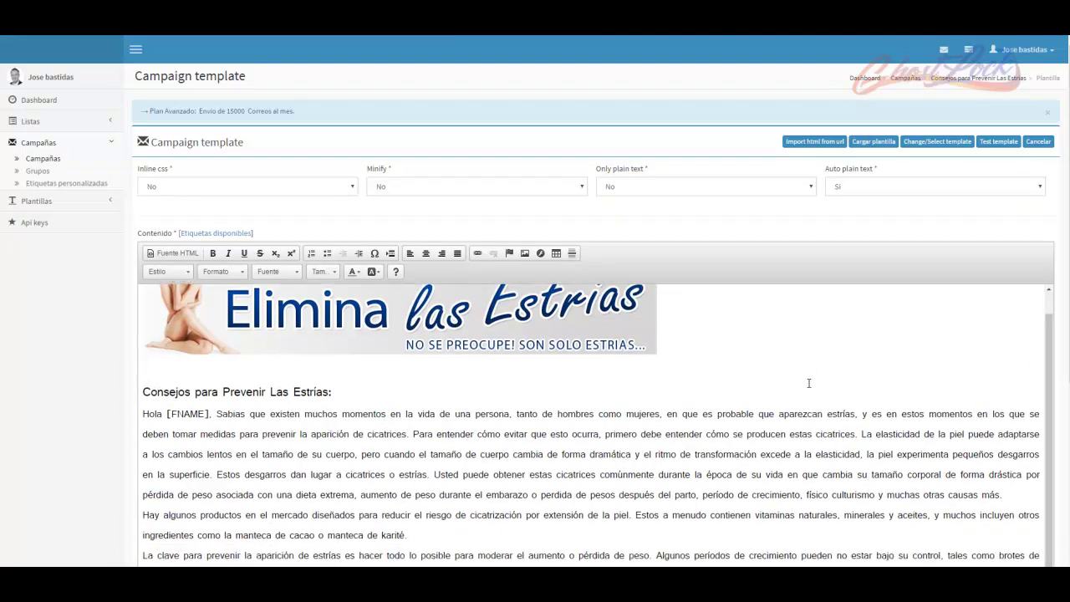
pyautogui.scroll(-5, 808, 383)
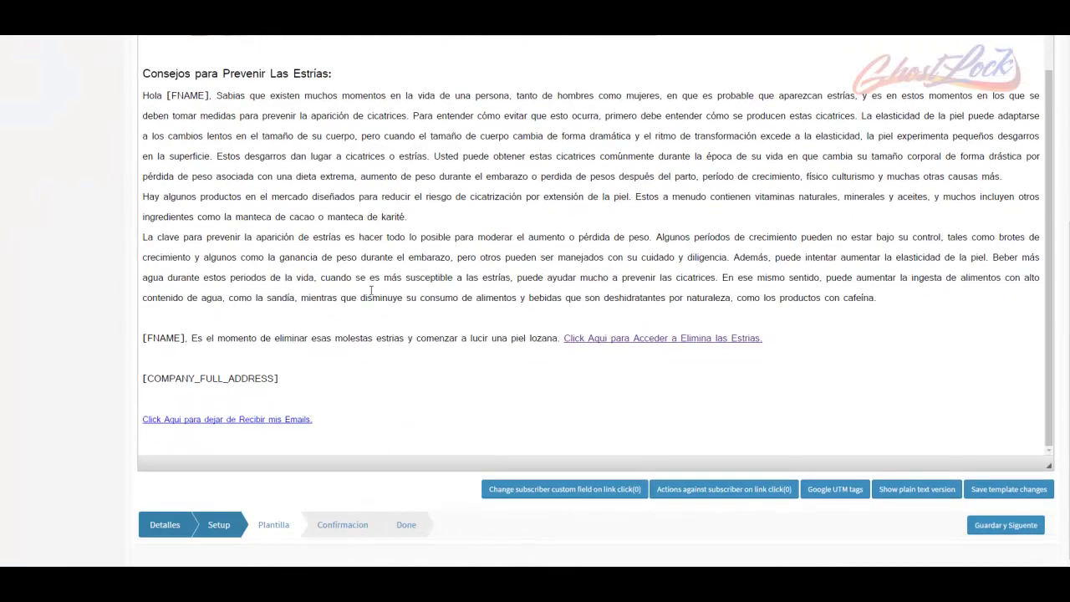
pyautogui.scroll(5, 371, 288)
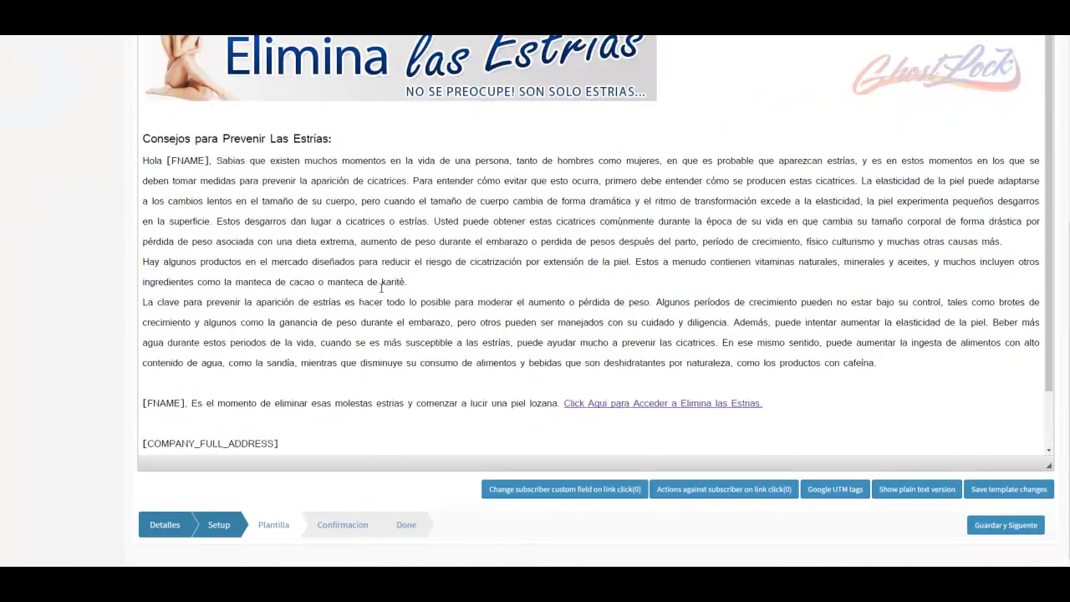
pyautogui.scroll(1, 392, 288)
pyautogui.scroll(-5, 461, 292)
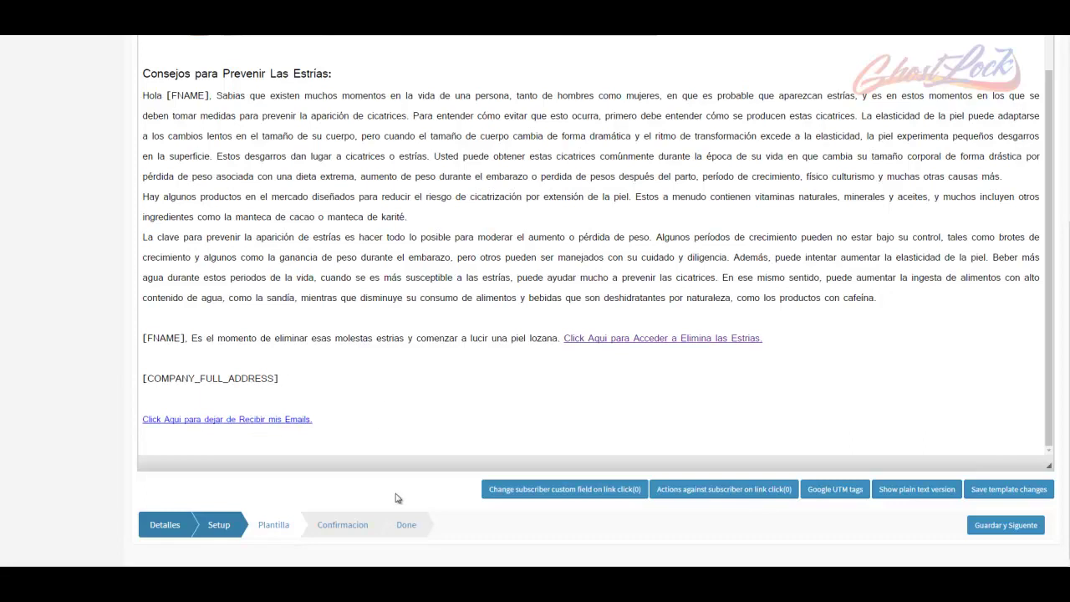
pyautogui.scroll(2, 397, 493)
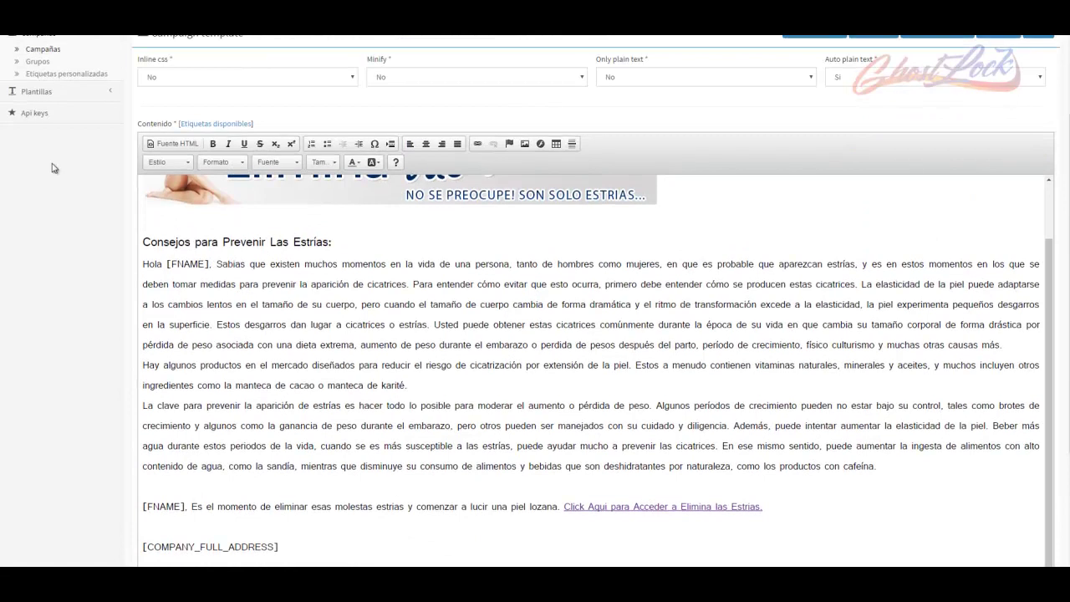
# Check the required tags [UNSUBSCRIBE_URL] and [COMPANY_FULL_ADDRESS] in the list of available tags, then save the campaign template and continue
pyautogui.click(211, 127)
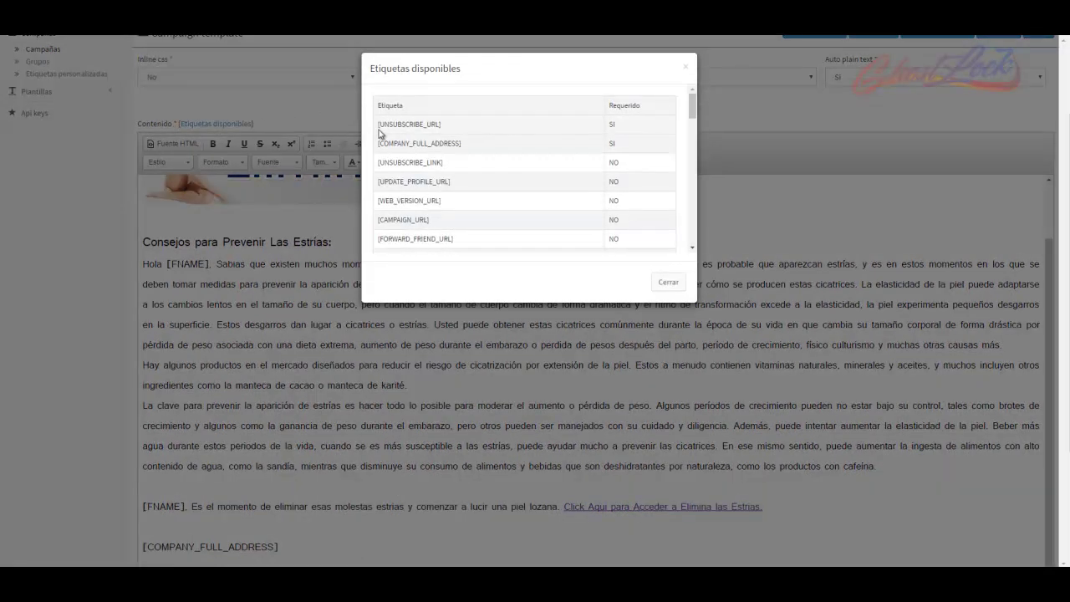
pyautogui.moveTo(378, 124); pyautogui.dragTo(440, 125)
pyautogui.moveTo(378, 143); pyautogui.dragTo(460, 144)
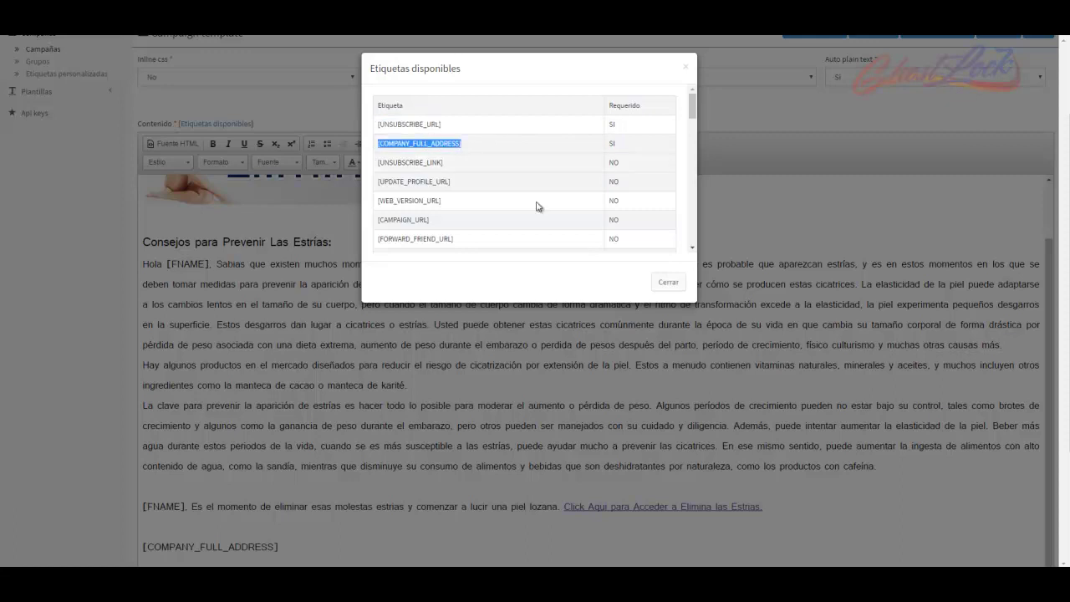
pyautogui.click(675, 286)
pyautogui.scroll(-3, 693, 311)
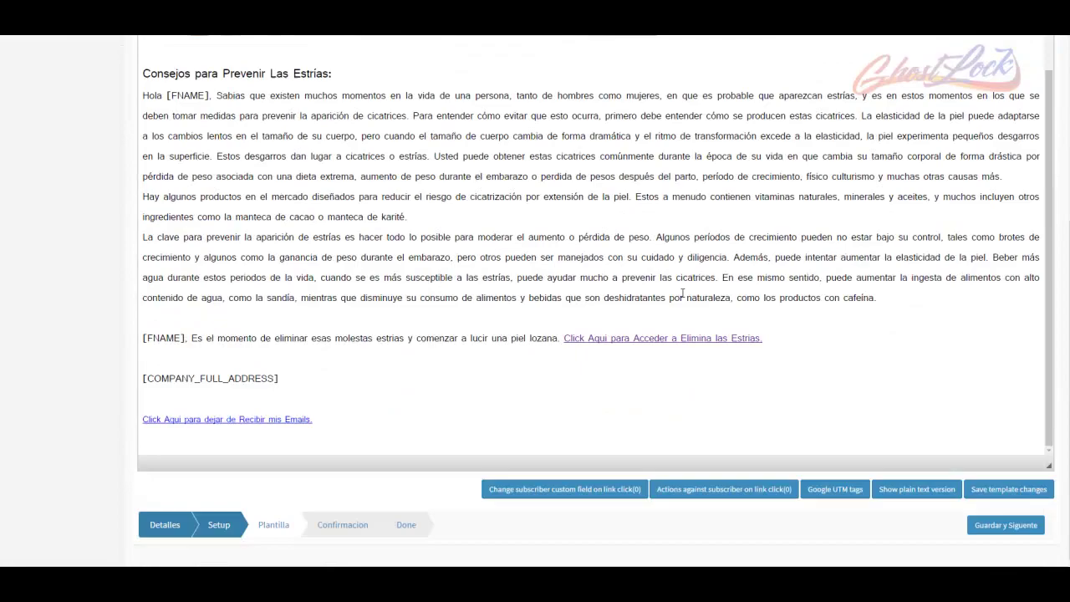
pyautogui.click(999, 526)
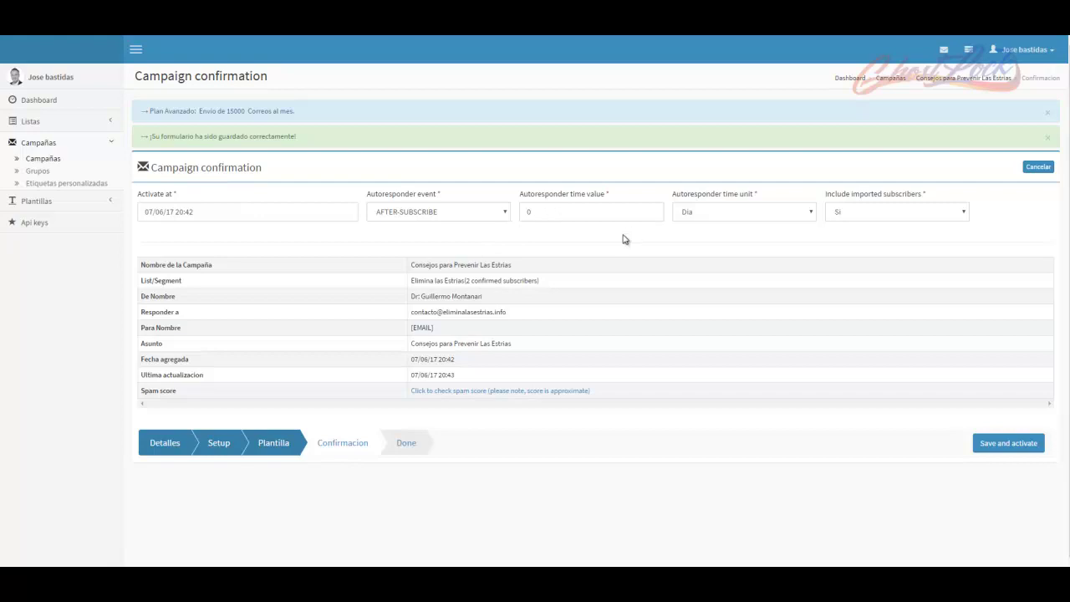
# Set the autoresponder's time unit to Hora and its time value to 2
pyautogui.click(713, 216)
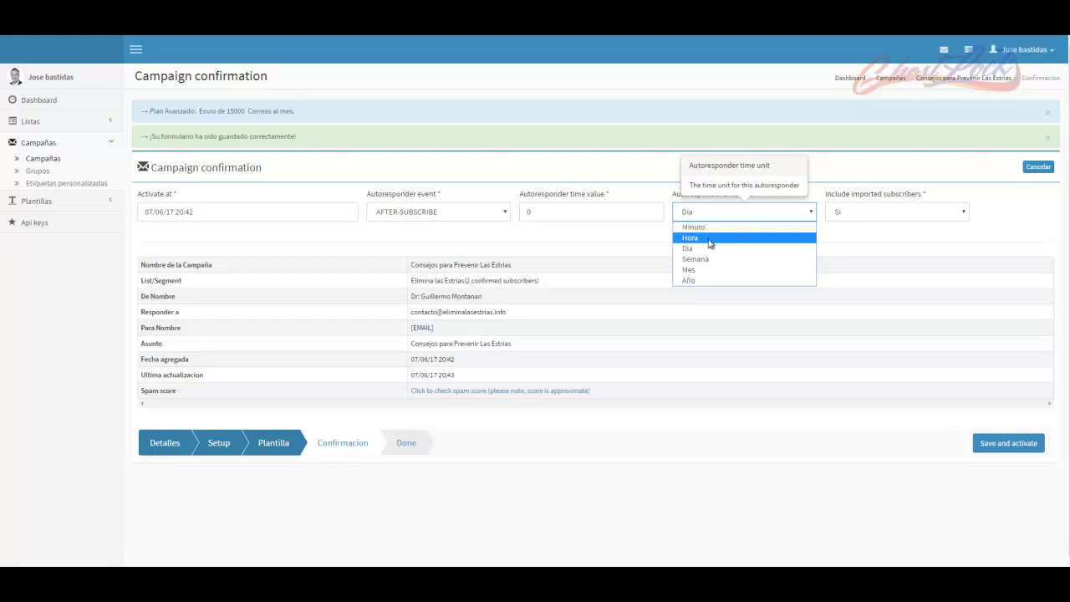
pyautogui.click(709, 243)
pyautogui.doubleClick(559, 212)
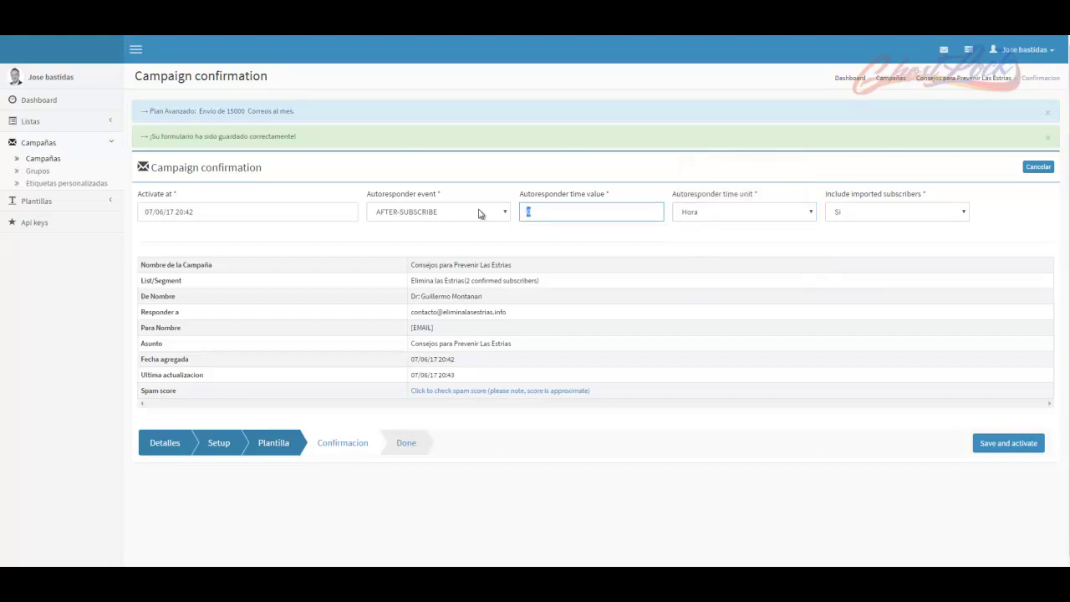
pyautogui.write('2')
pyautogui.click(584, 233)
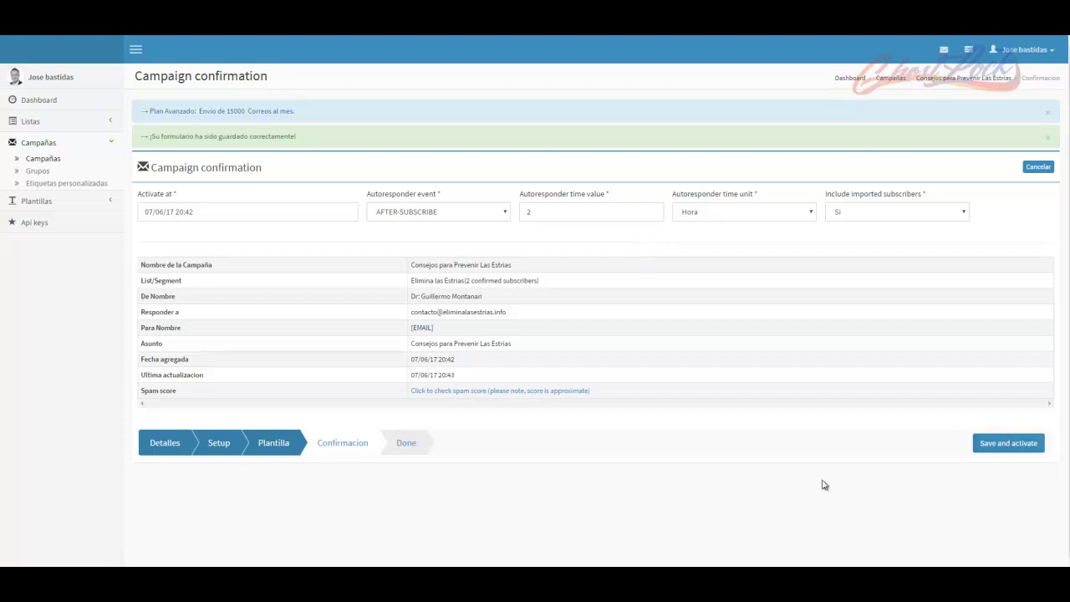
# Run the spam score check for the campaign and read its result
pyautogui.click(490, 390)
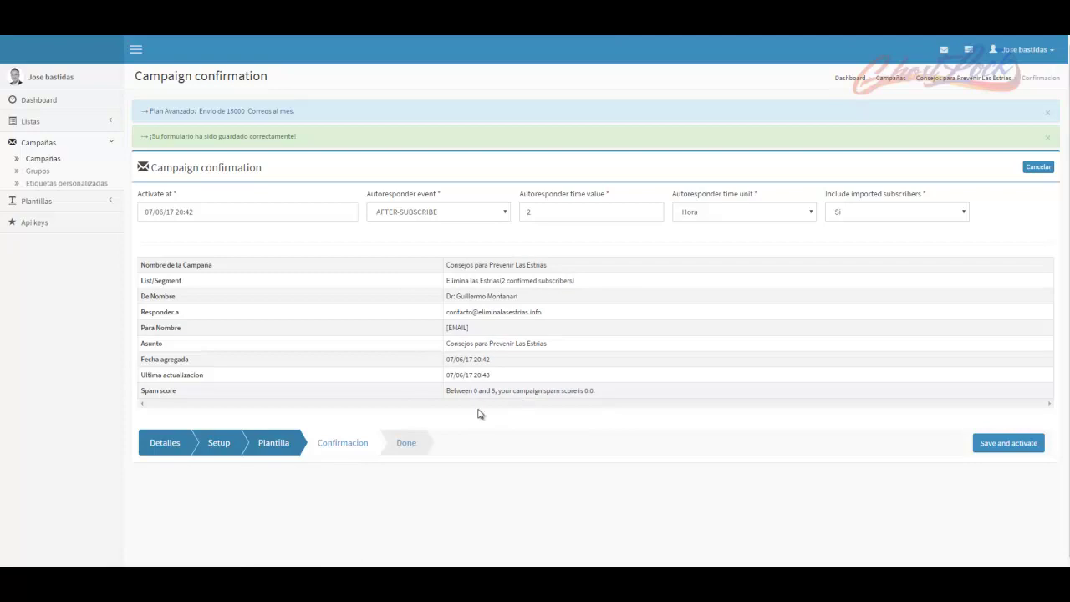
pyautogui.moveTo(475, 390); pyautogui.dragTo(494, 391)
pyautogui.click(530, 393)
pyautogui.click(626, 432)
# Keep the autoresponder time value as it is, then save and activate the campaign
pyautogui.doubleClick(545, 211)
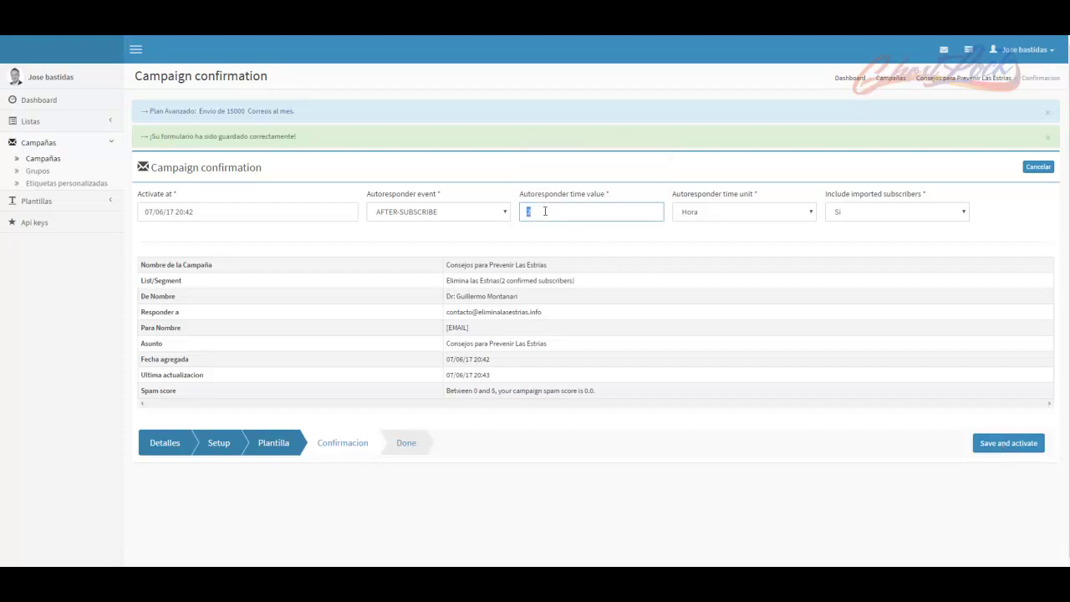
pyautogui.click(598, 233)
pyautogui.click(1031, 447)
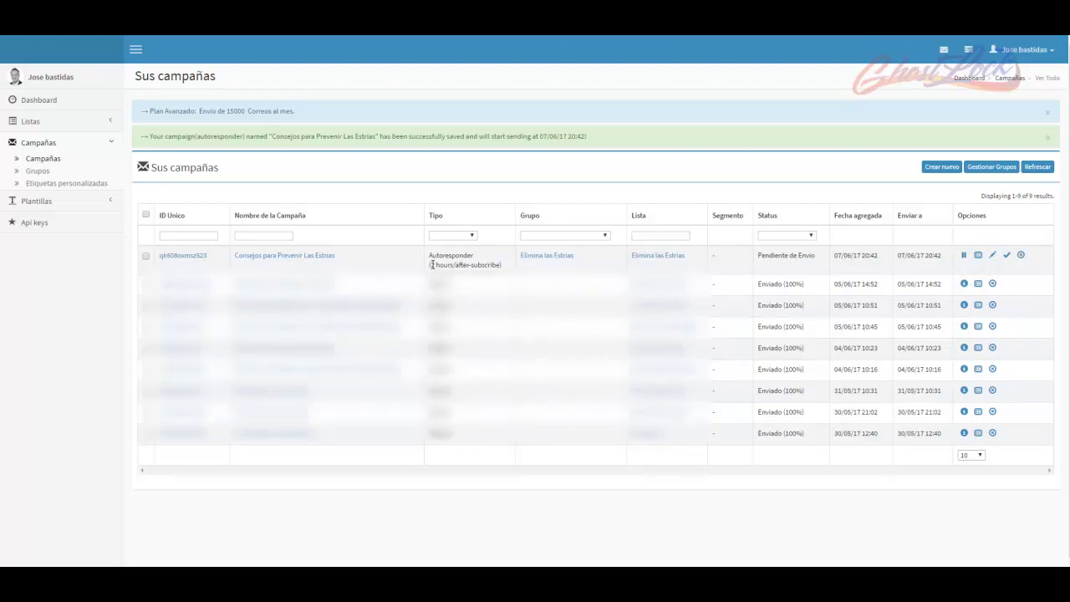
# Check the autoresponder timing shown for "Consejos para Prevenir Las Estrias" in the campaign list
pyautogui.moveTo(432, 264); pyautogui.dragTo(500, 264)
pyautogui.click(501, 211)
pyautogui.moveTo(432, 264); pyautogui.dragTo(499, 265)
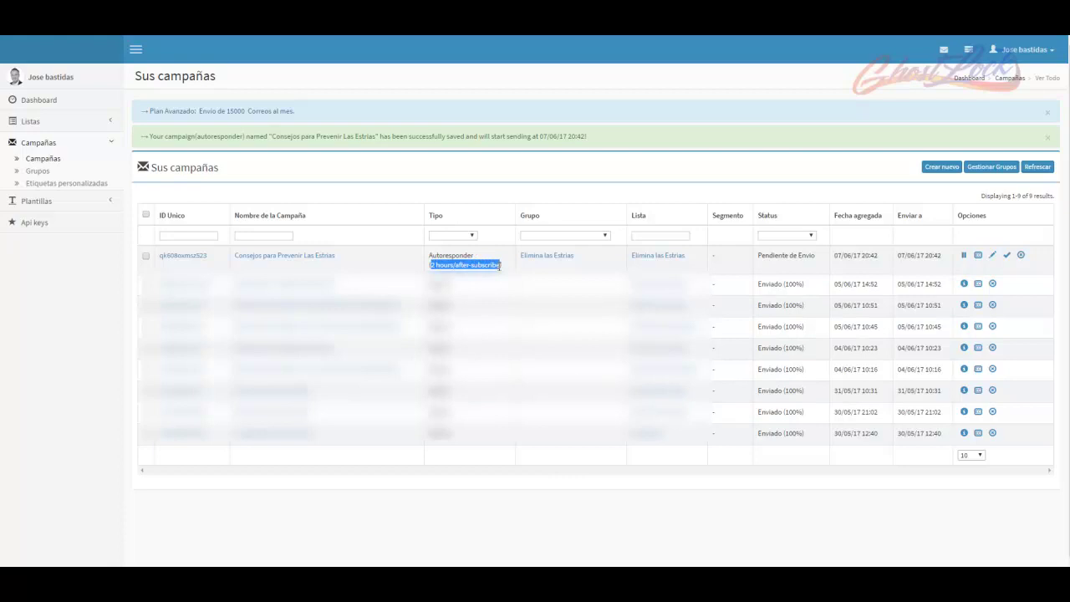
pyautogui.click(506, 234)
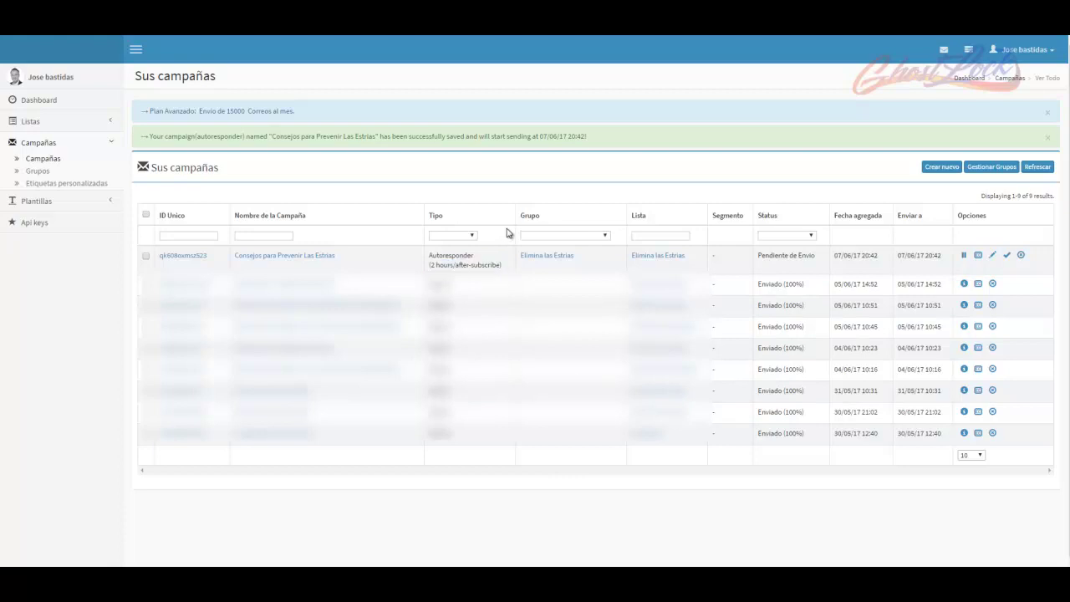